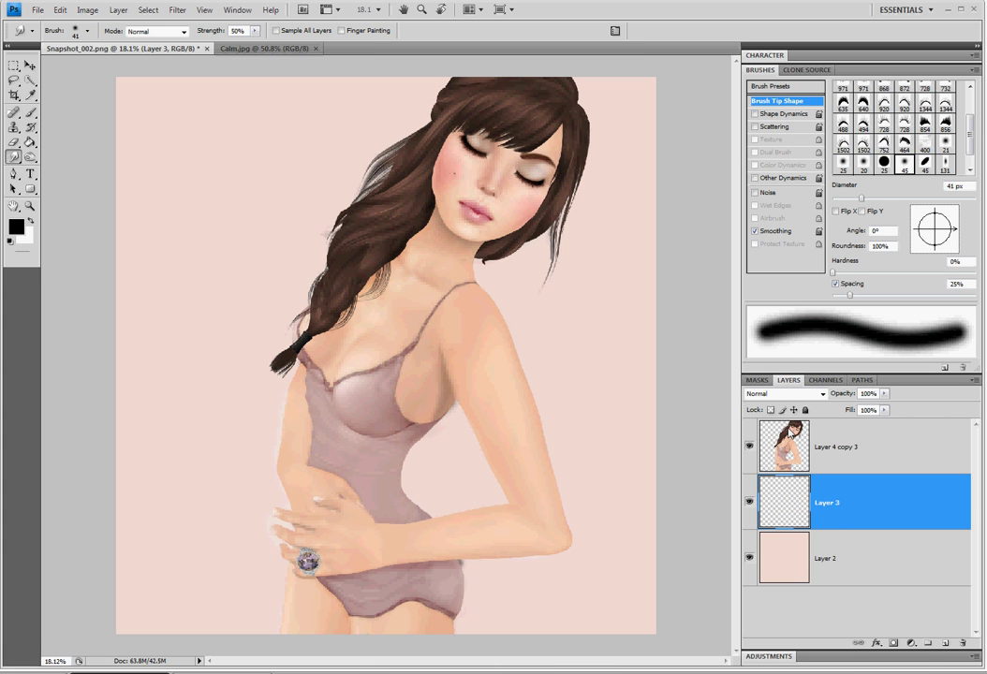
Set Layer 3's blend mode to Screen and replace the current brushes with the Bokkeh - 002 set.
left_click(786, 393)
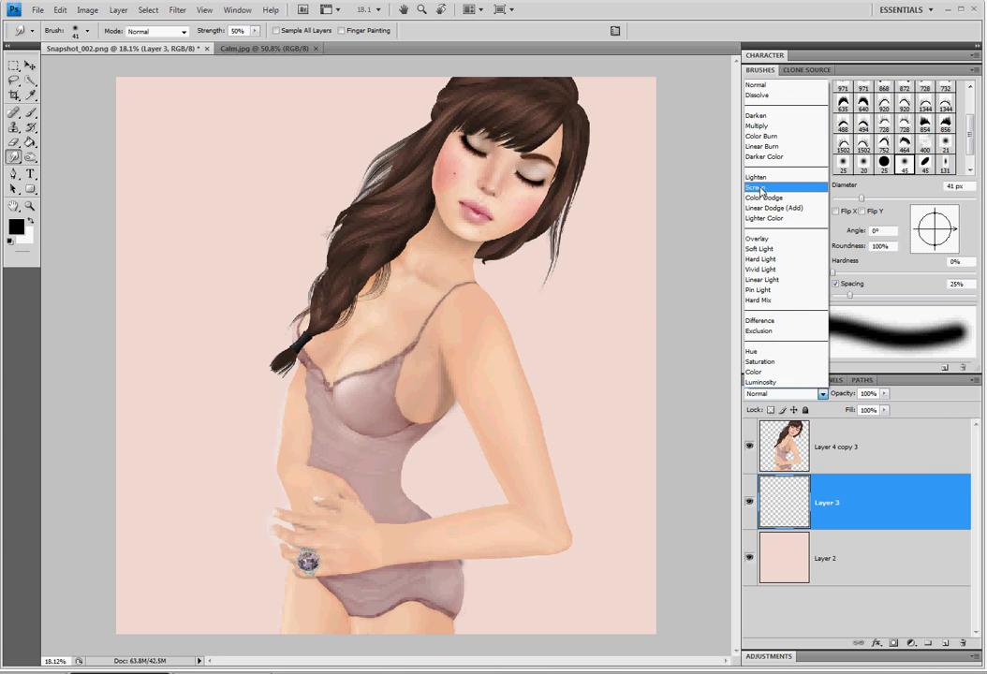
left_click(757, 188)
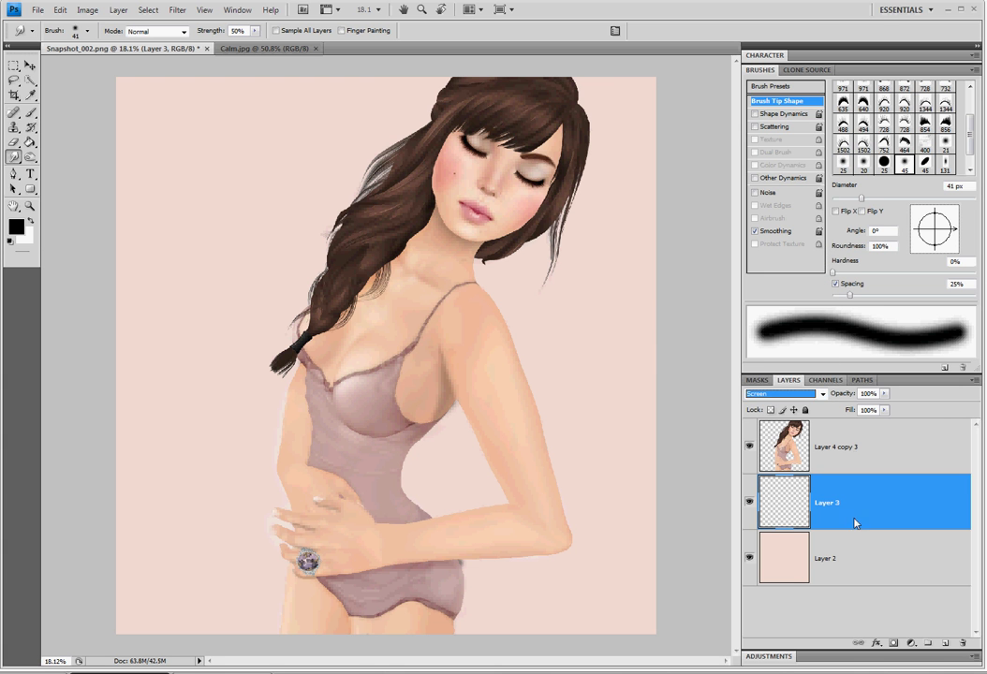
left_click(976, 71)
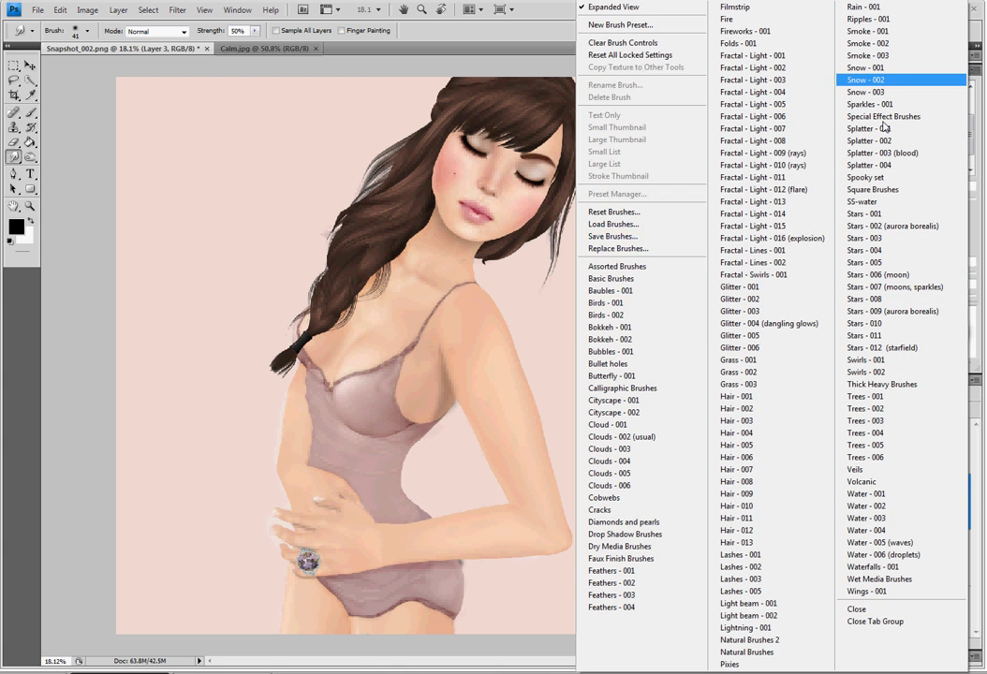
left_click(628, 341)
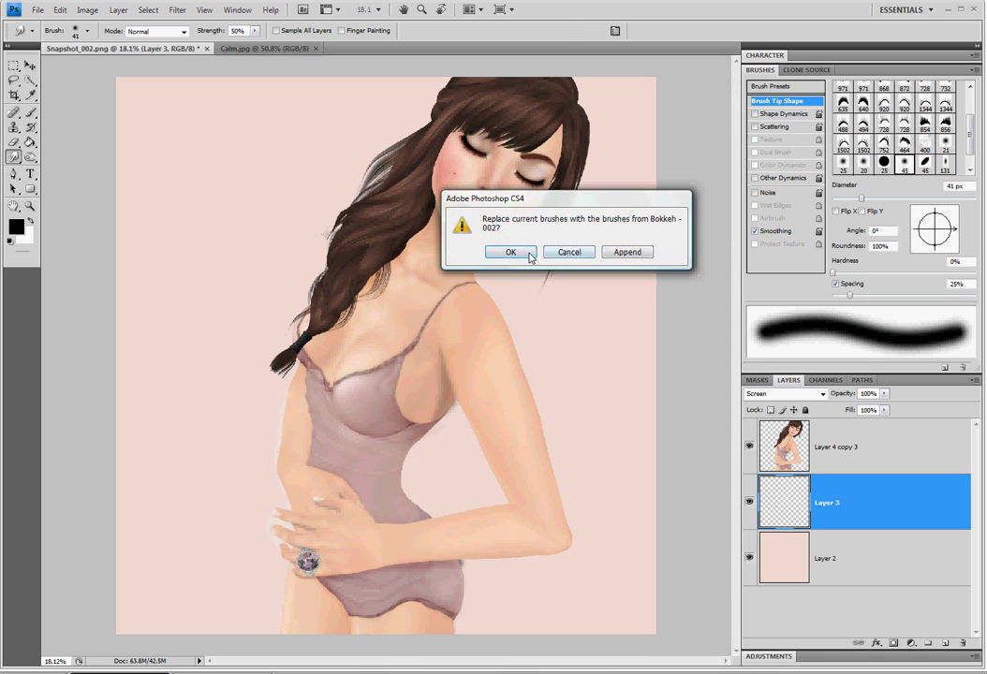
left_click(526, 255)
Try the 56 px bokeh brush preset with its scatter raised to 457%.
left_click(773, 86)
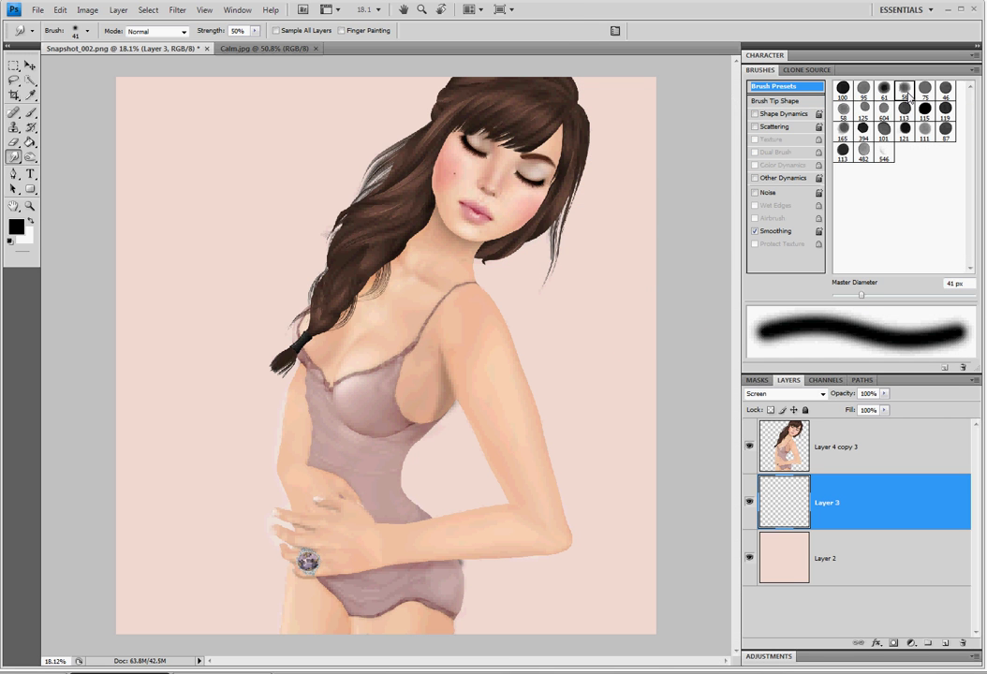
left_click(904, 89)
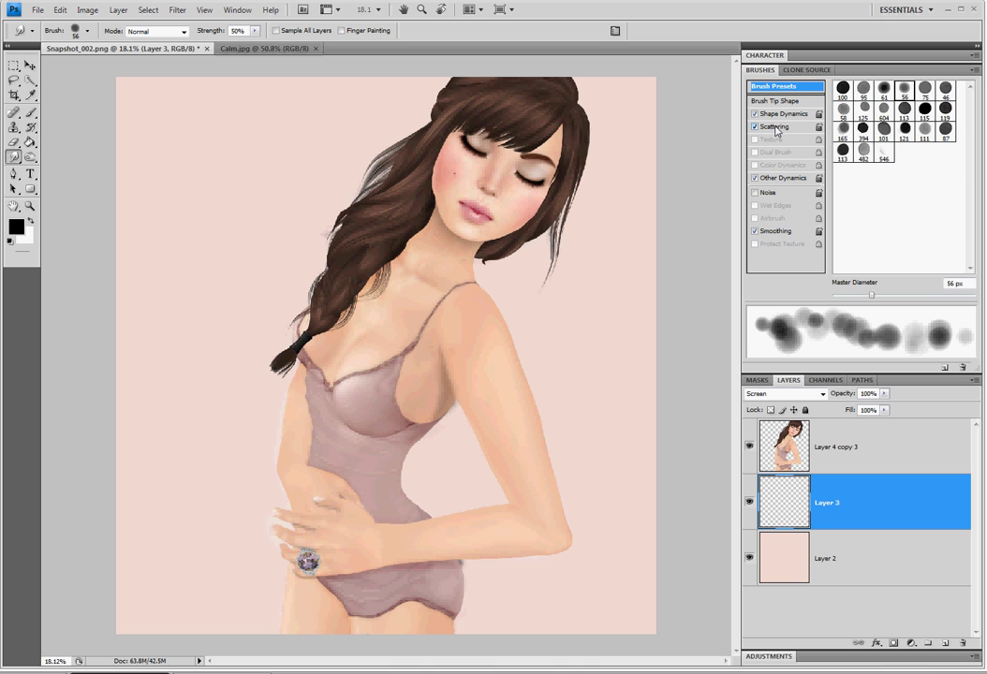
left_click(777, 127)
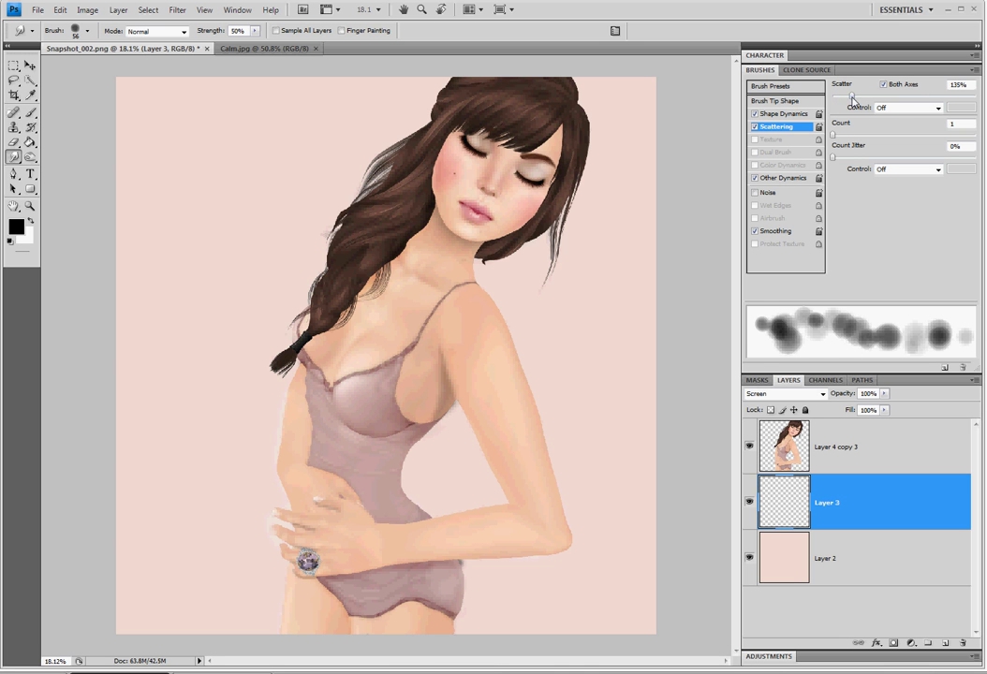
left_click_drag(897, 103, 900, 100)
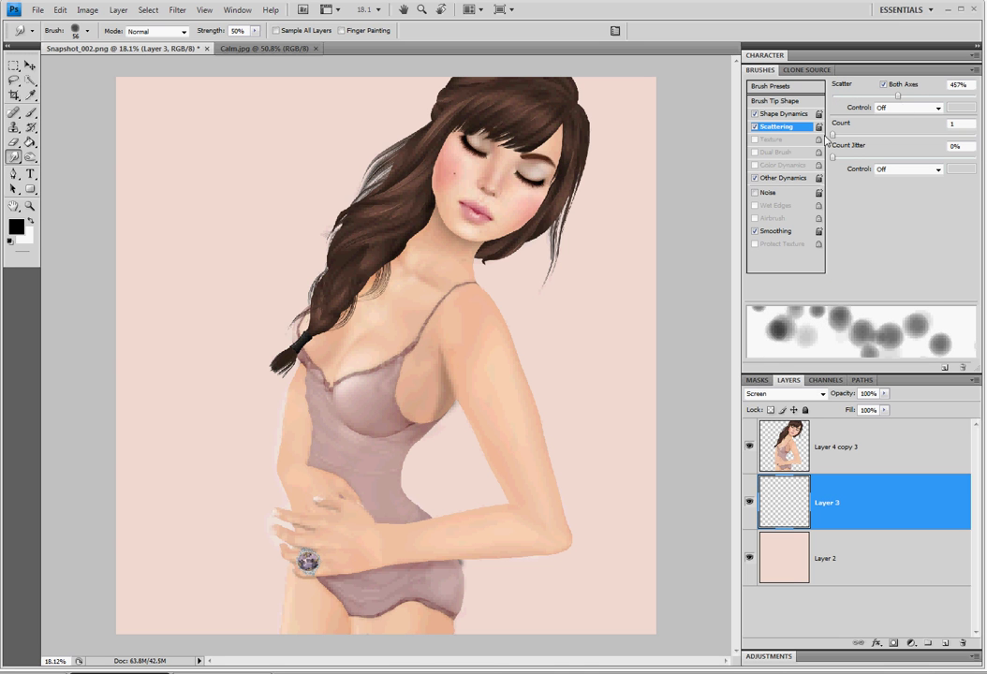
left_click(774, 86)
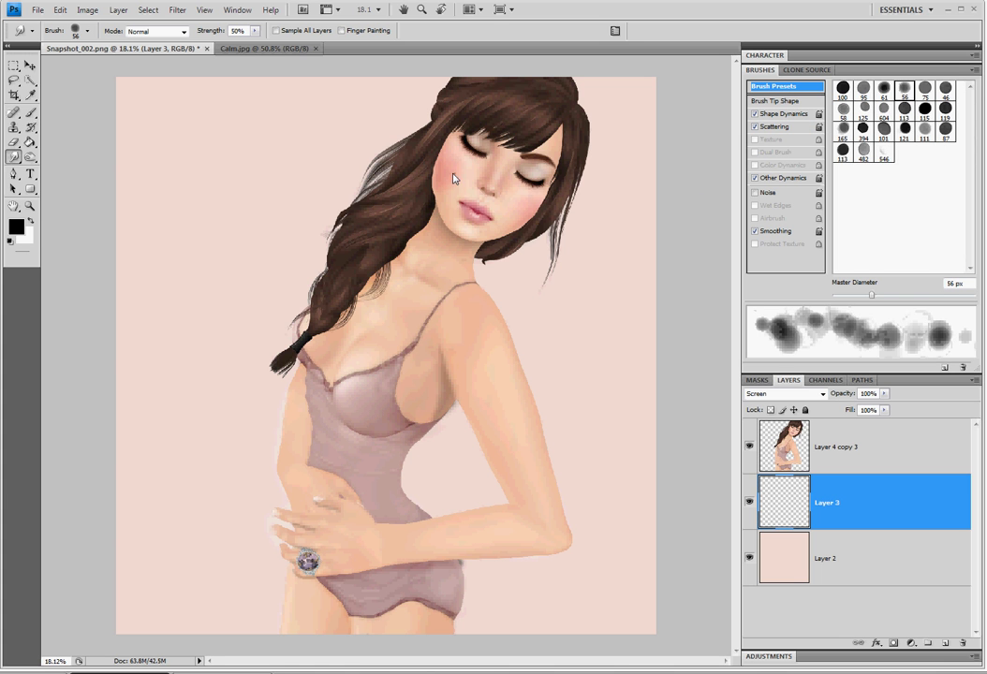
Sample the pale pink background as the foreground colour and activate the Brush tool.
left_click(32, 112)
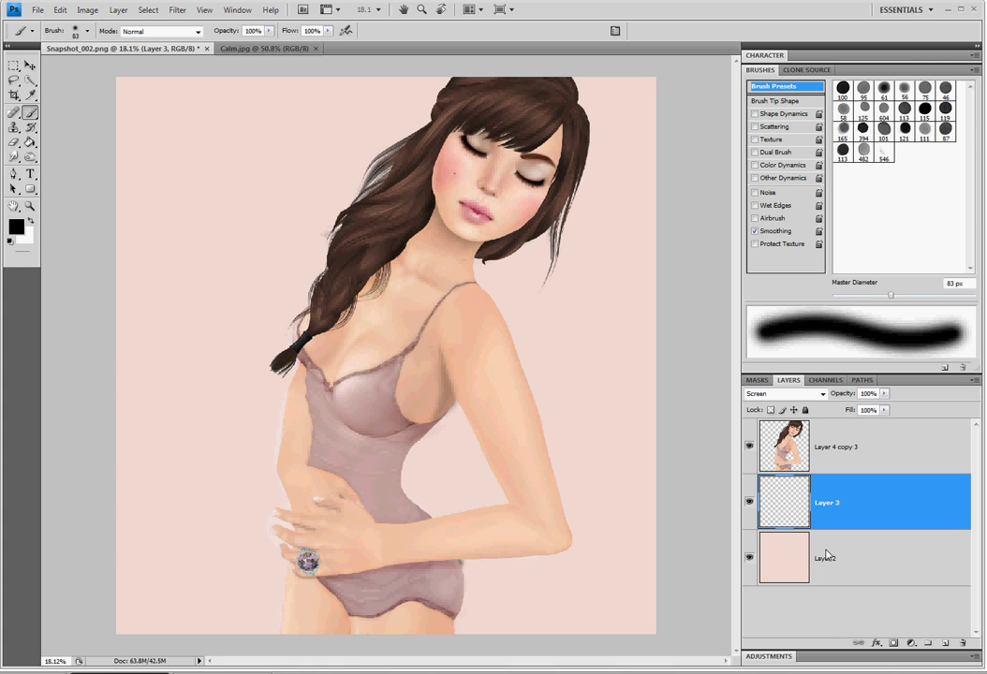
left_click(31, 95)
left_click(225, 187)
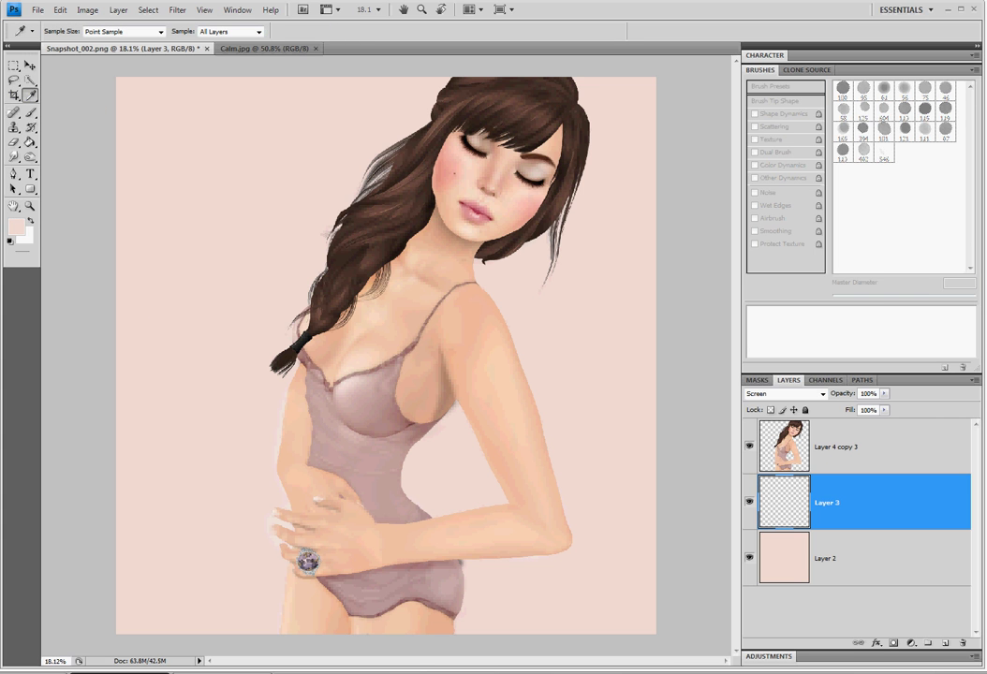
left_click(31, 112)
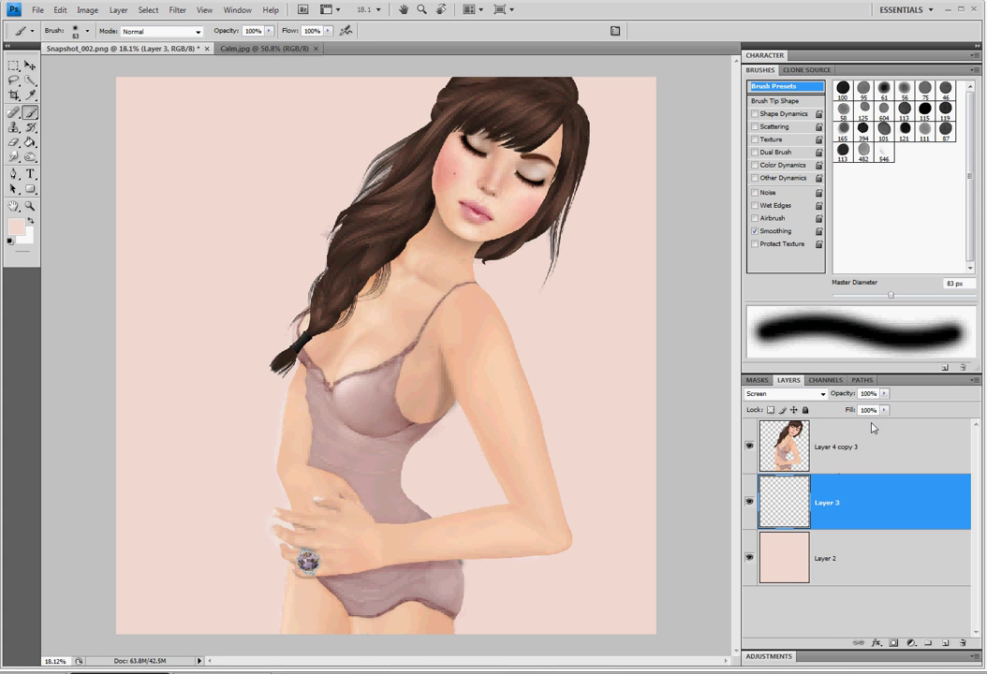
Paint soft bokeh circles across the background on Layer 3 using the 56 px bokeh preset enlarged to 768 px.
left_click(906, 92)
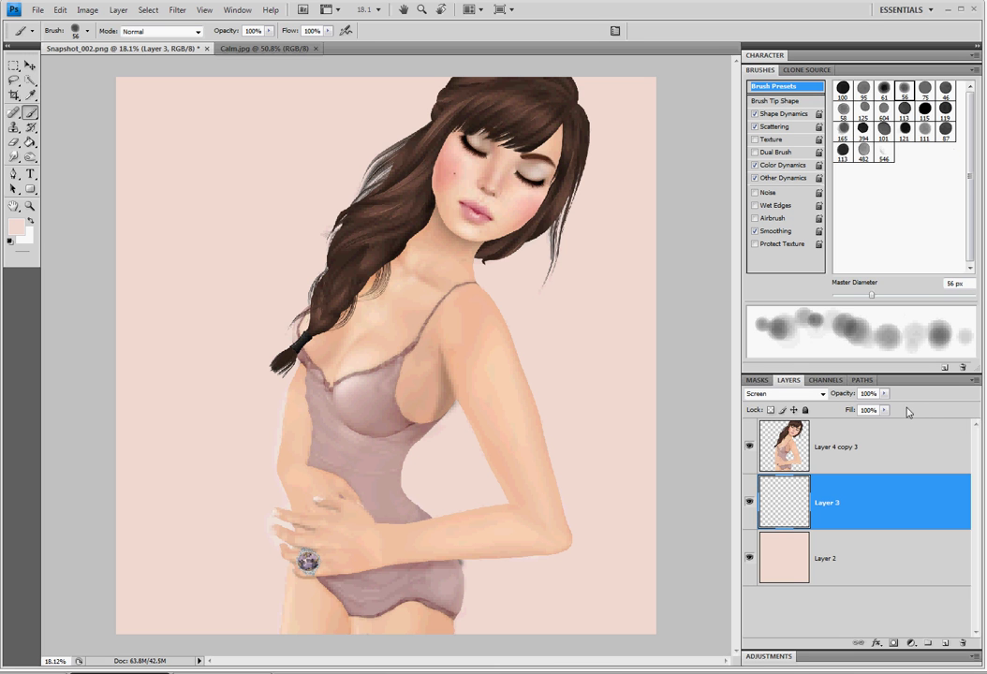
left_click_drag(871, 295, 919, 295)
left_click_drag(934, 302, 955, 296)
key("bracketright")
key("bracketright")
key("bracketright")
key("bracketright")
left_click(175, 270)
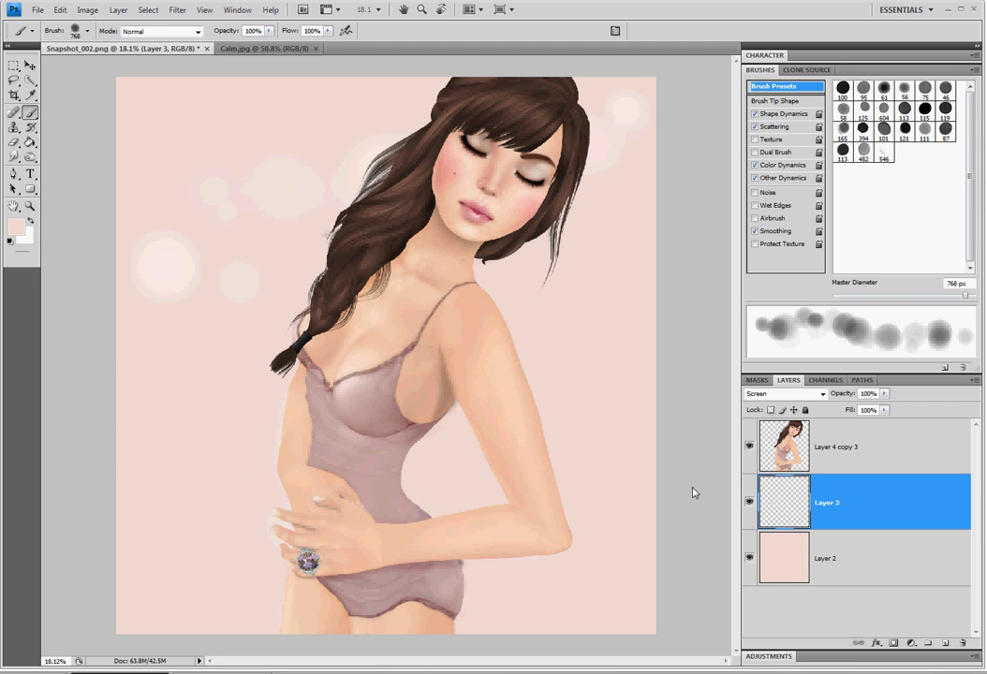
mouse_move(199, 183)
left_mouse_down()
mouse_move(260, 534)
mouse_move(286, 281)
mouse_move(502, 217)
left_mouse_up()
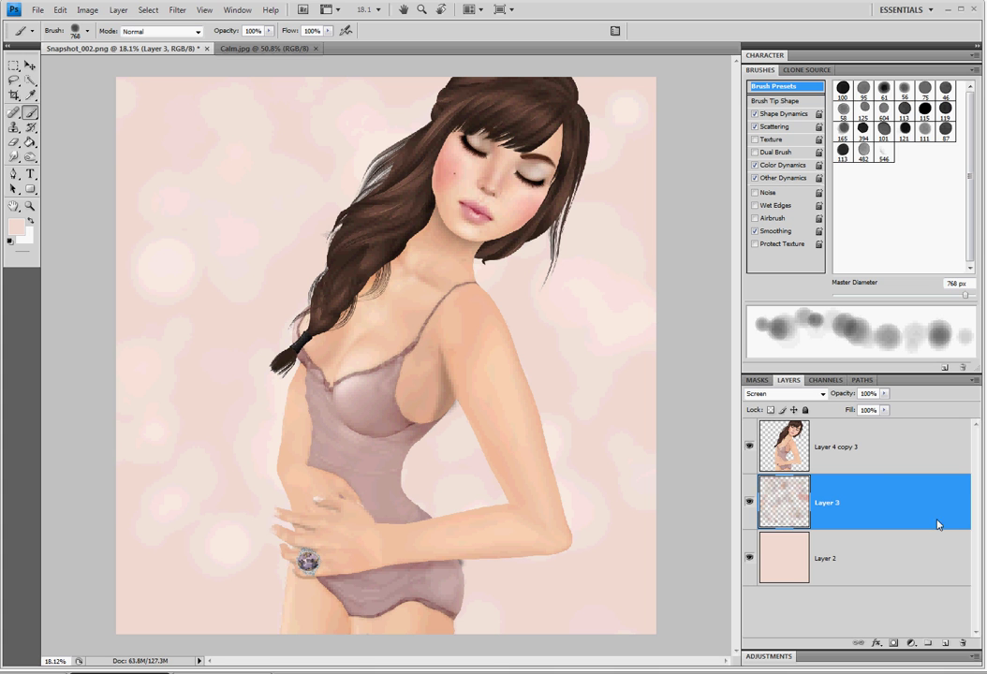
Add a new layer above Layer 4 copy 3 and set its blend mode to Screen.
left_click(863, 450)
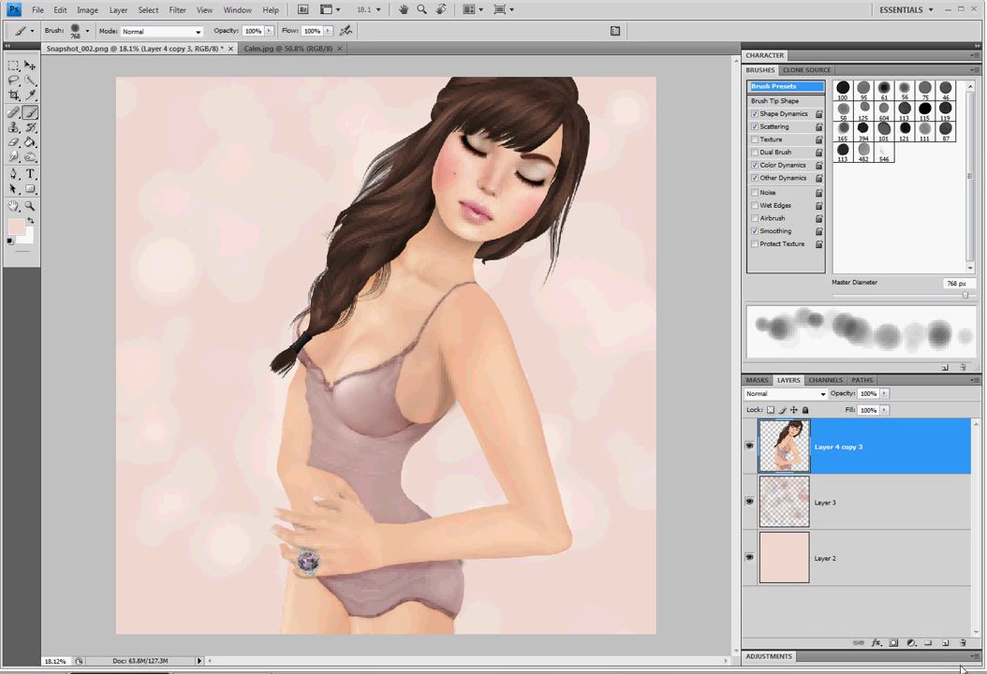
left_click(946, 646)
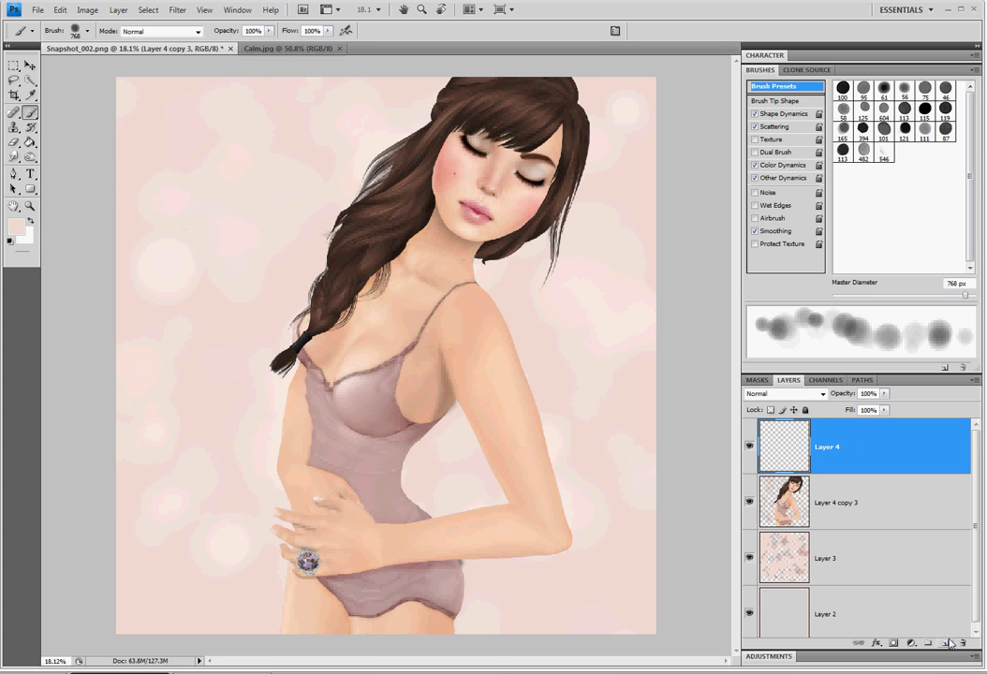
left_click(778, 394)
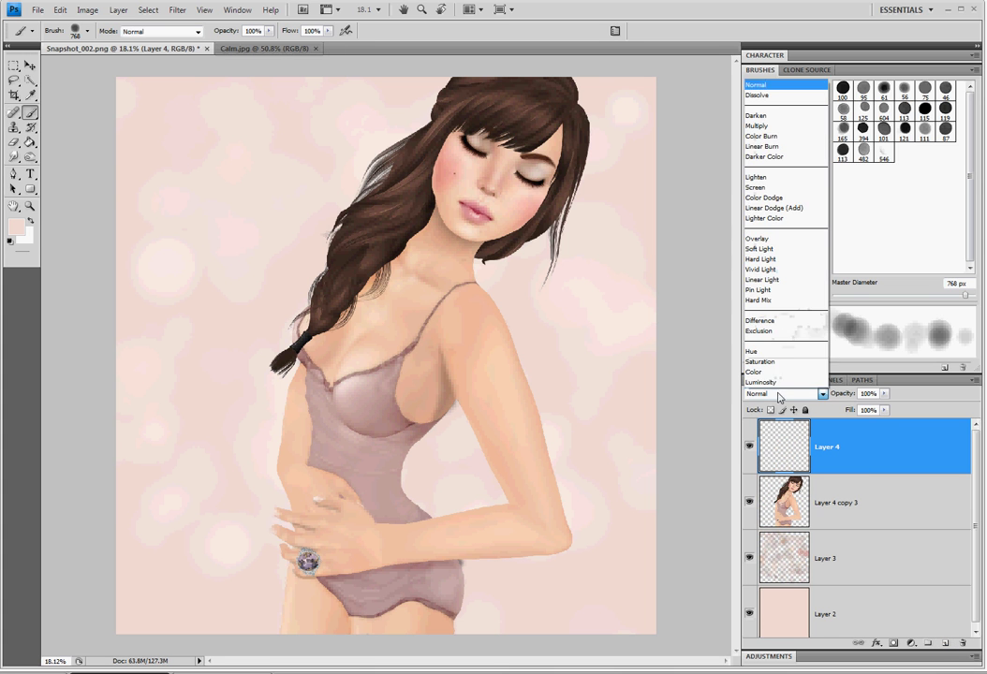
left_click(756, 187)
Paint bokeh circles over the whole picture on Layer 4 using the 165 px bokeh preset enlarged to 641 px.
left_click(843, 131)
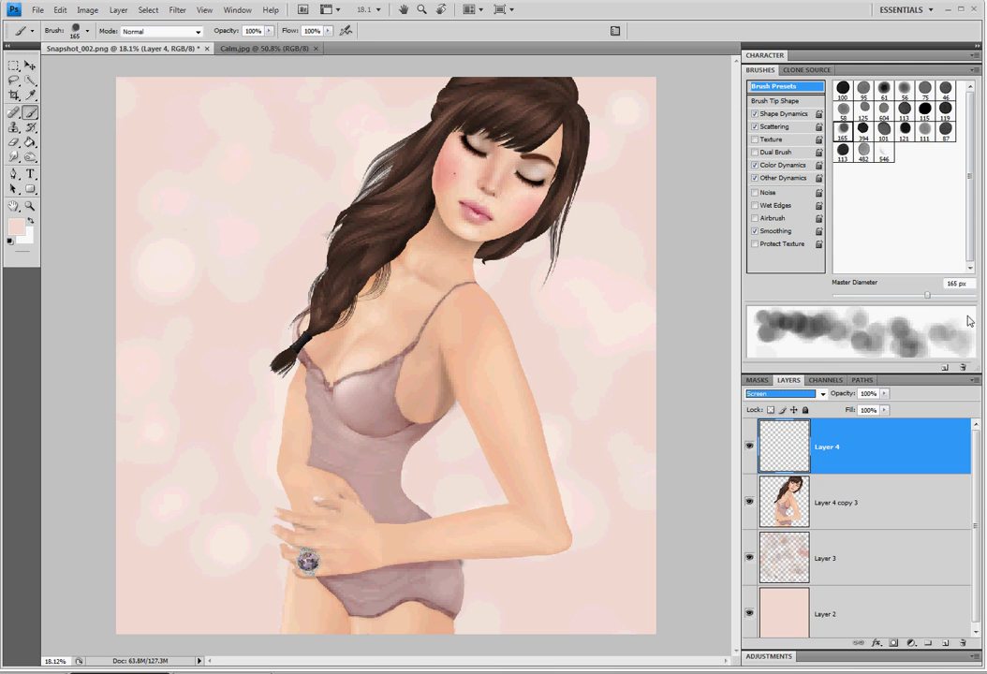
left_click_drag(958, 298, 963, 296)
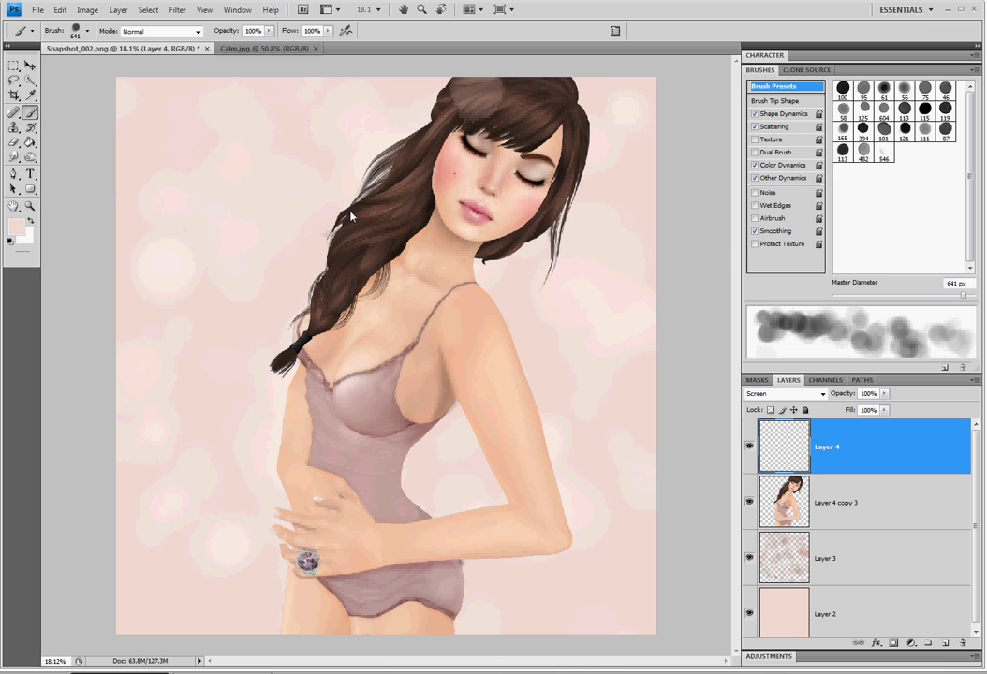
mouse_move(76, 291)
left_mouse_down()
mouse_move(575, 486)
mouse_move(402, 234)
mouse_move(555, 577)
mouse_move(384, 590)
left_mouse_up()
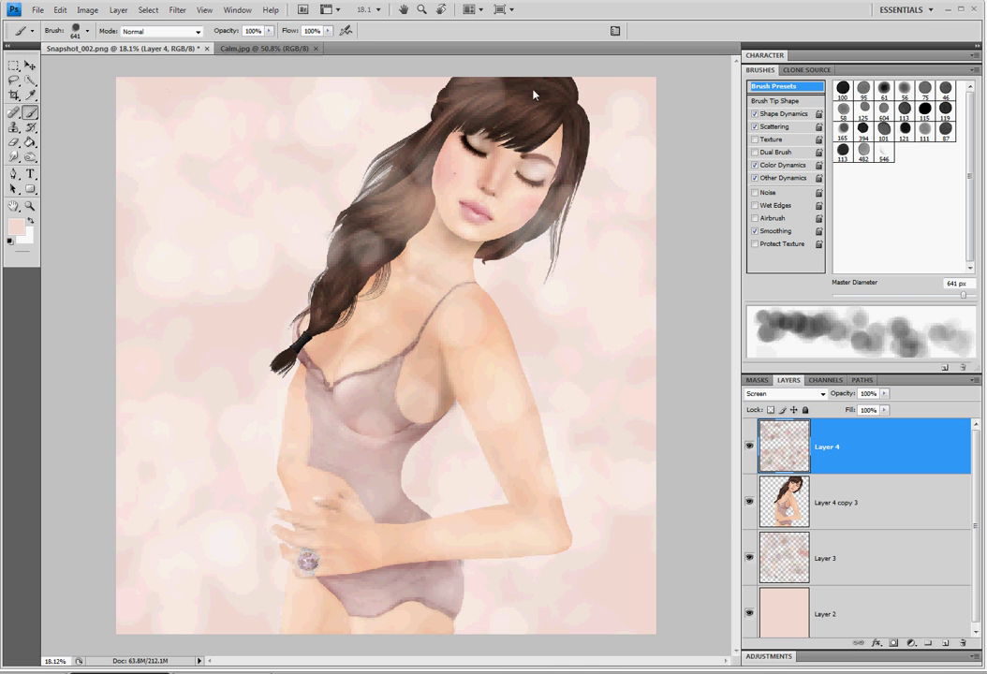
Erase the Layer 4 bokeh from the woman's face, hair and body with a soft 811 px eraser.
left_click(13, 142)
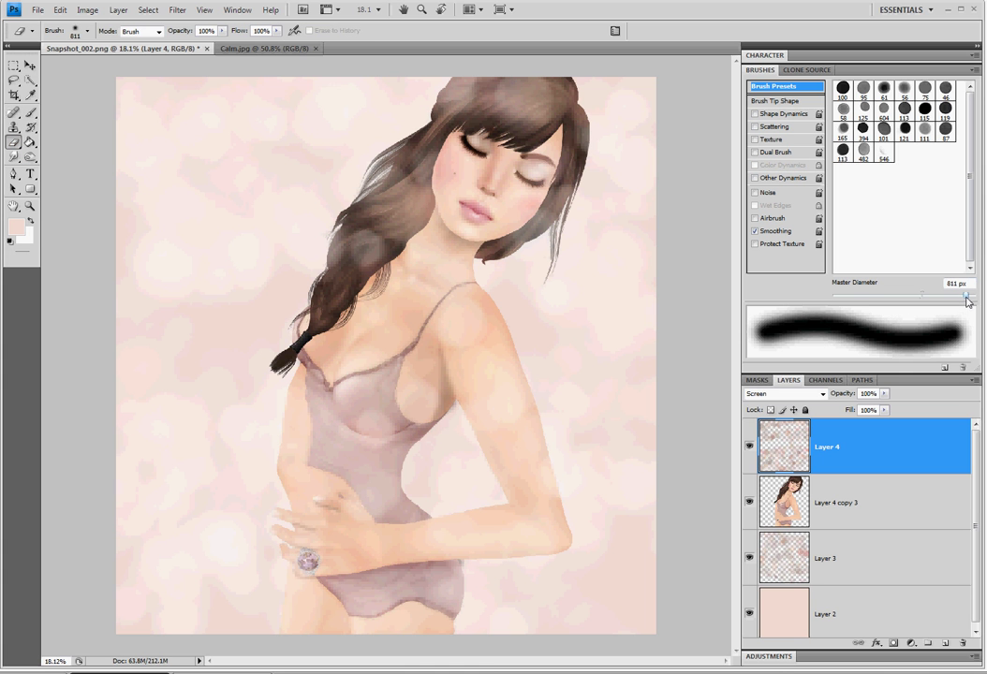
mouse_move(524, 117)
left_mouse_down()
mouse_move(403, 286)
mouse_move(370, 364)
mouse_move(346, 532)
mouse_move(348, 635)
left_mouse_up()
mouse_move(471, 474)
left_mouse_down()
mouse_move(480, 392)
mouse_move(433, 280)
mouse_move(456, 214)
mouse_move(492, 168)
mouse_move(549, 156)
mouse_move(452, 83)
mouse_move(313, 227)
mouse_move(307, 260)
mouse_move(309, 192)
left_mouse_up()
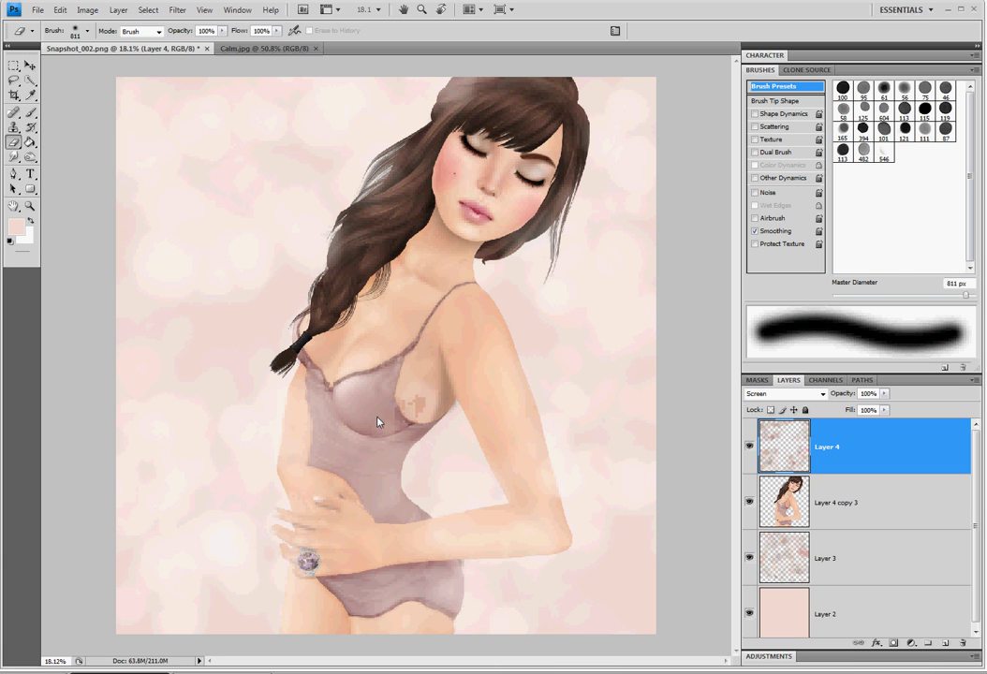
left_click_drag(397, 412, 421, 420)
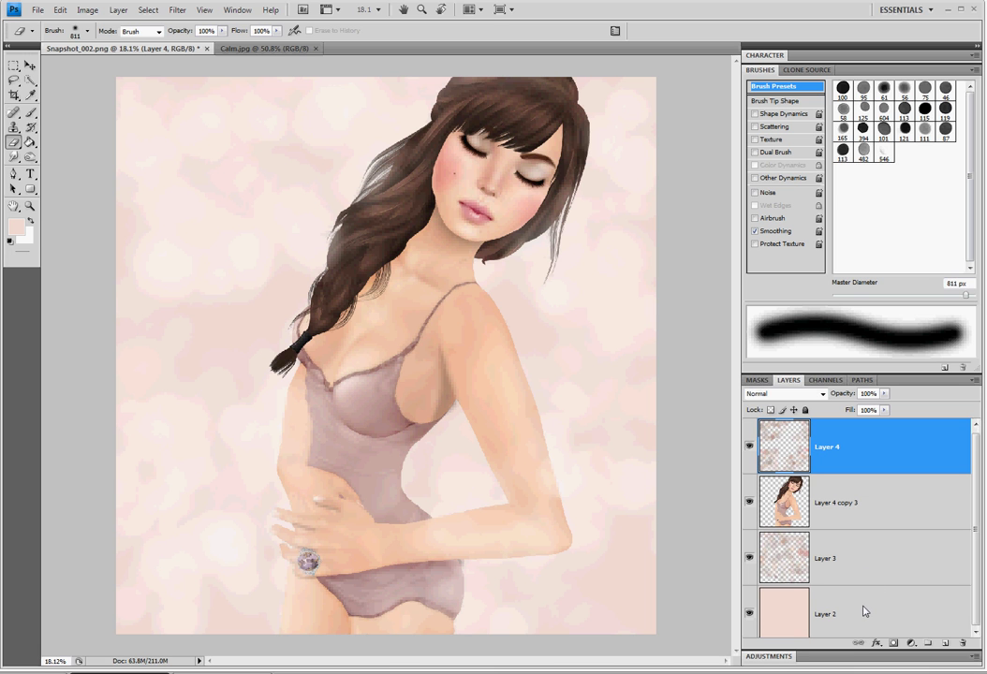
Add an Inner Shadow style to Layer 2 with distance 0 px, choke 26% and size 29 px.
right_click(864, 611)
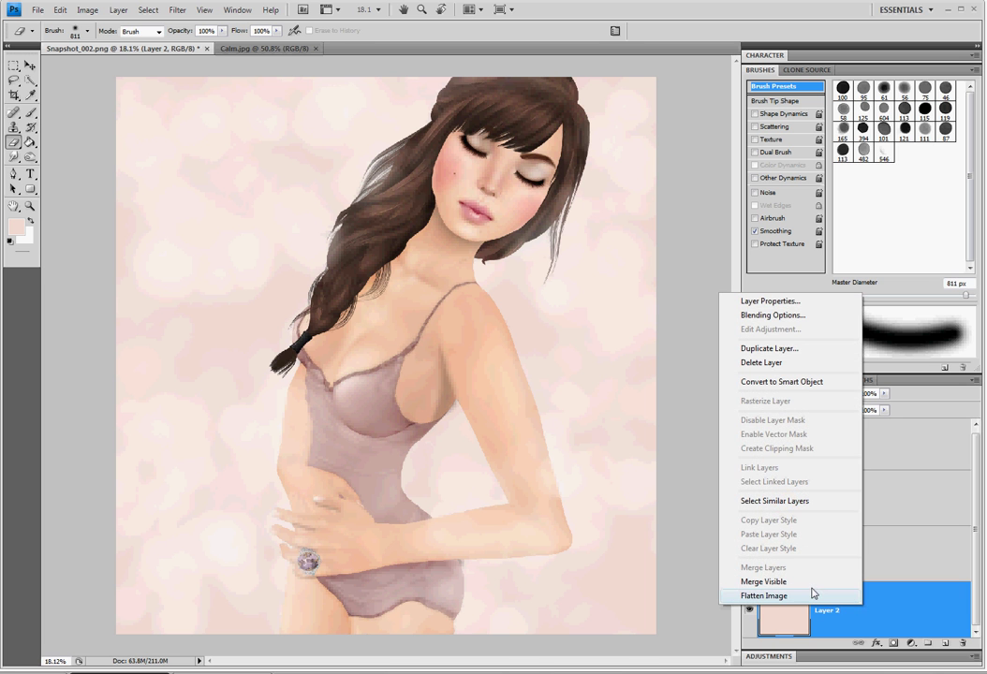
left_click(761, 316)
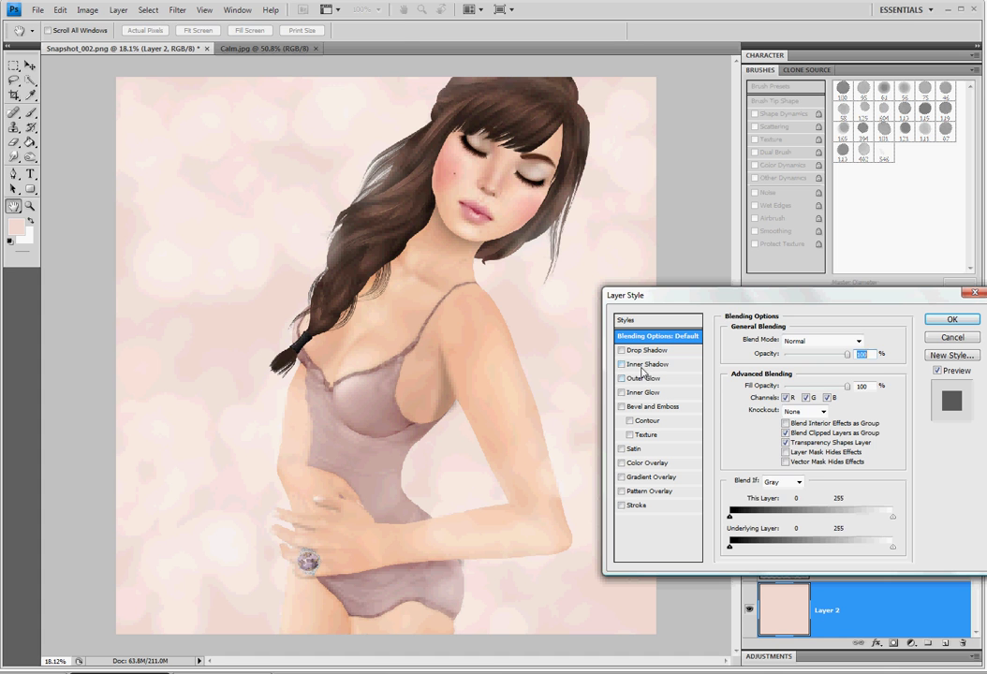
left_click(646, 365)
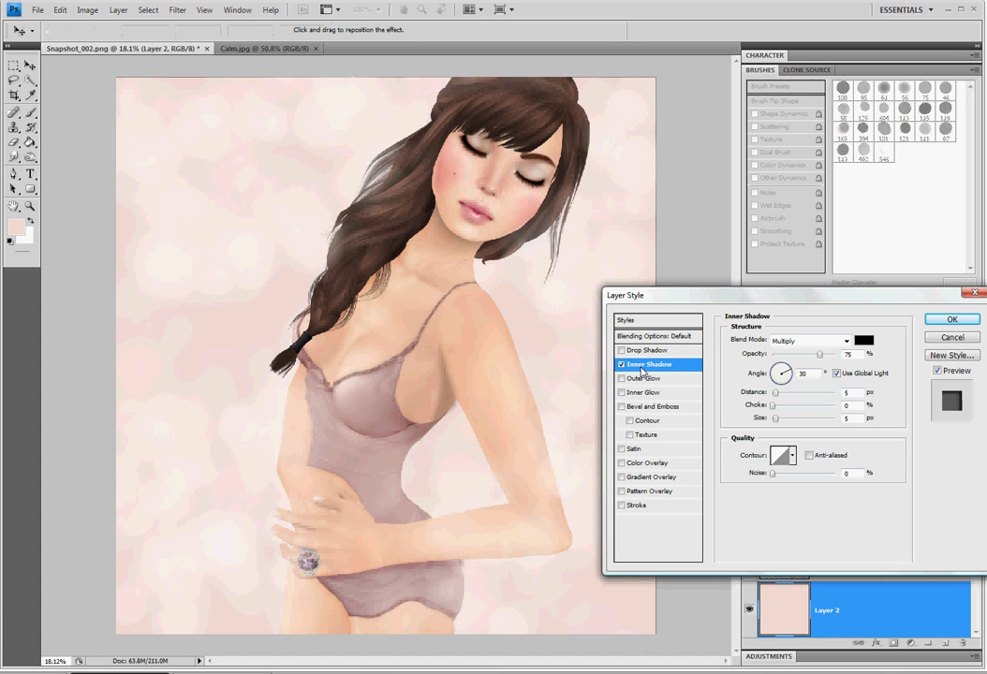
left_click(773, 393)
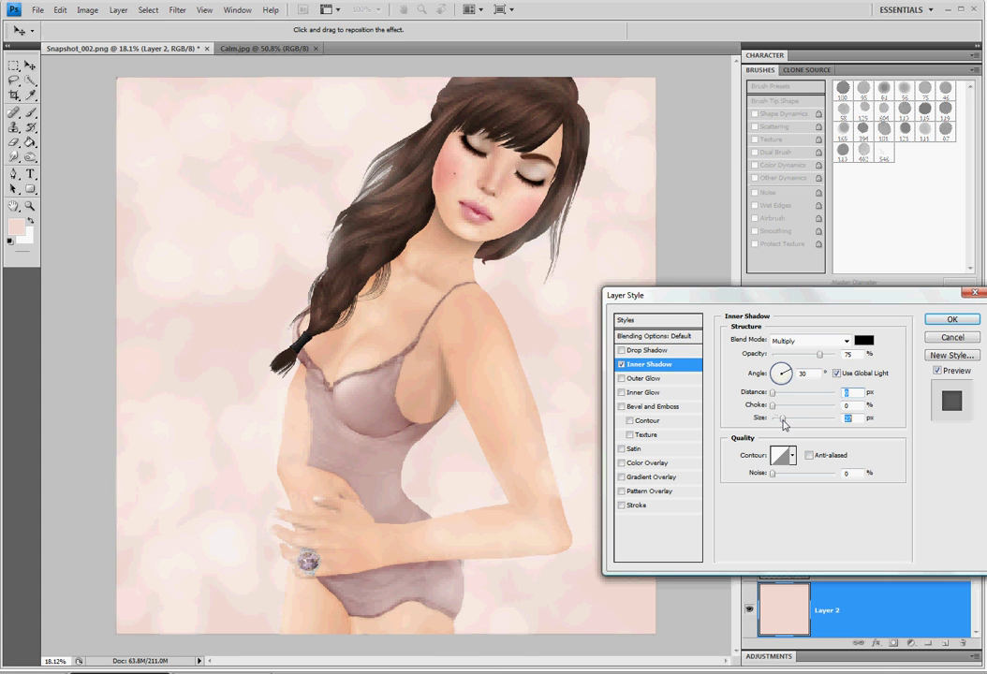
left_click_drag(775, 419, 788, 408)
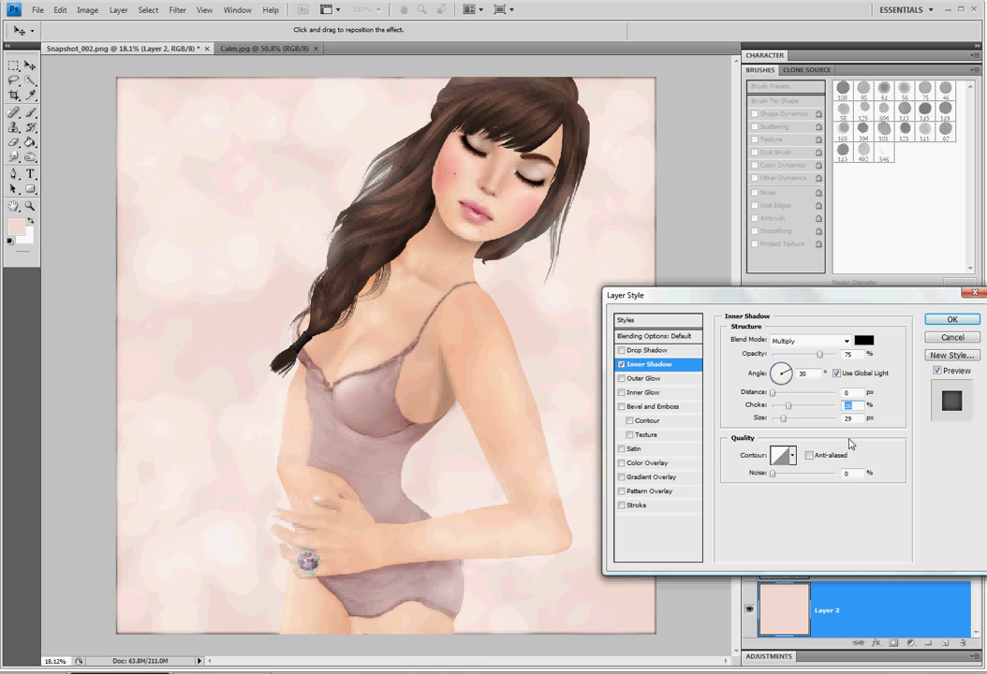
Compare Overlay and Normal blending for the inner shadow, settle on Overlay and apply the layer style.
left_click(811, 341)
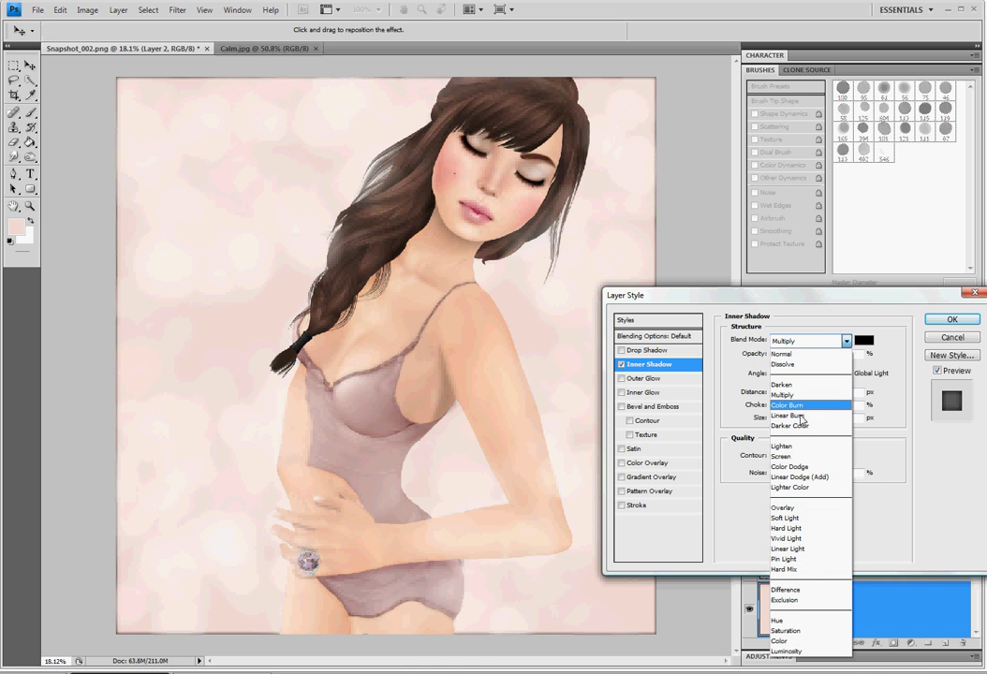
left_click(790, 508)
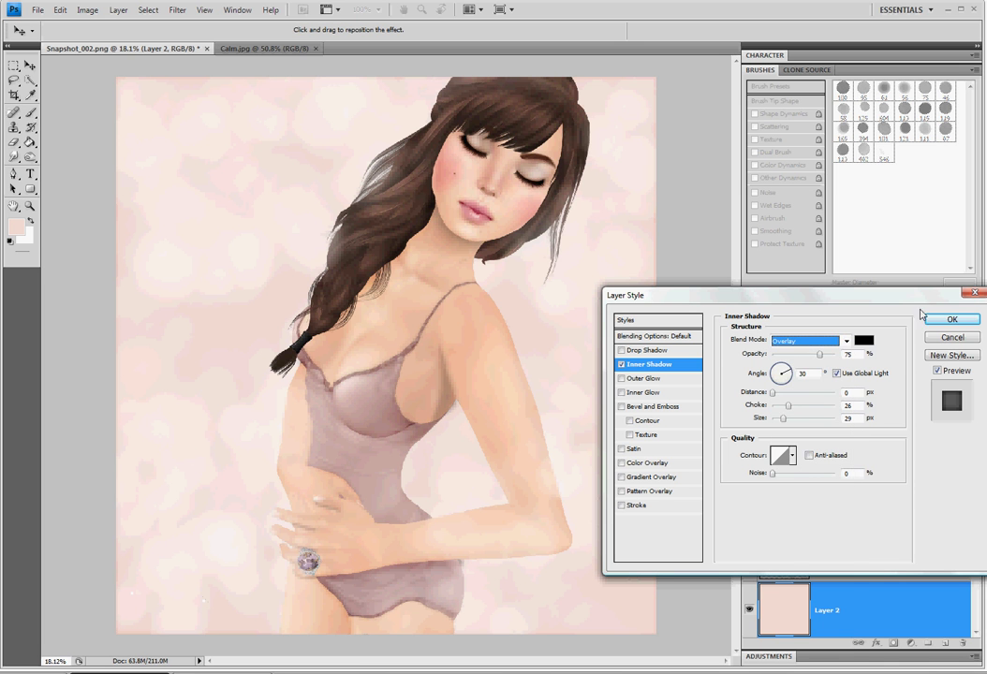
left_click(805, 341)
left_click(802, 358)
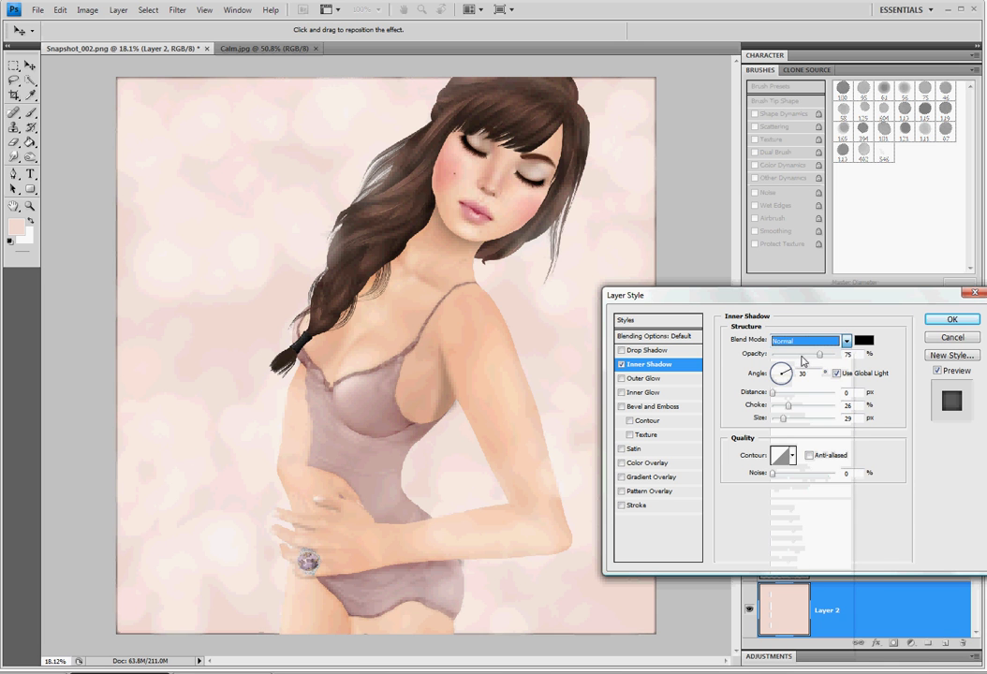
left_click(805, 341)
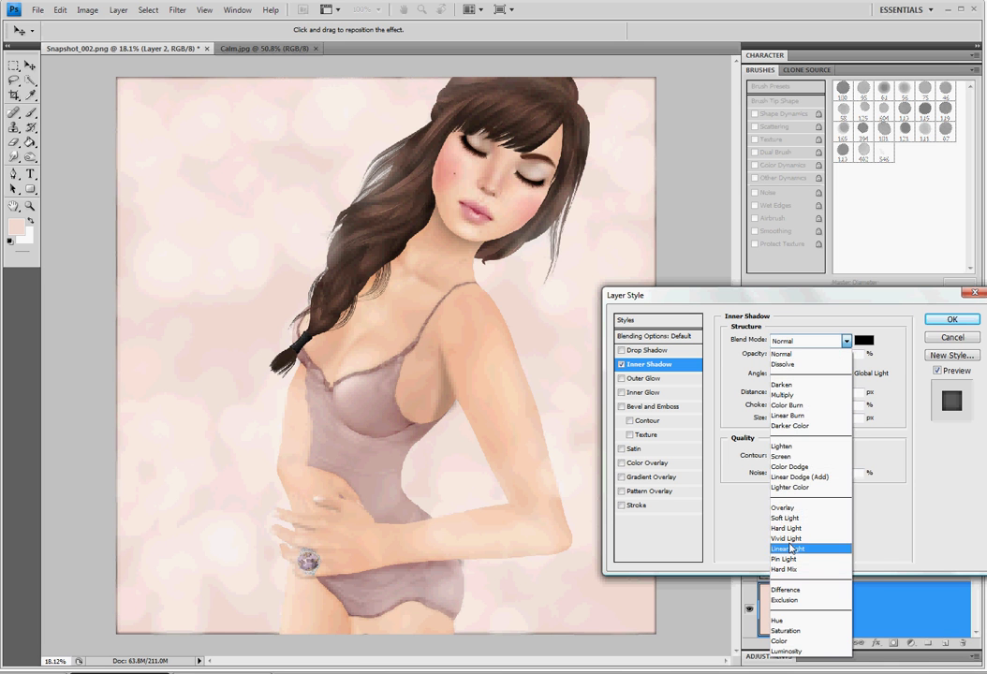
left_click(784, 507)
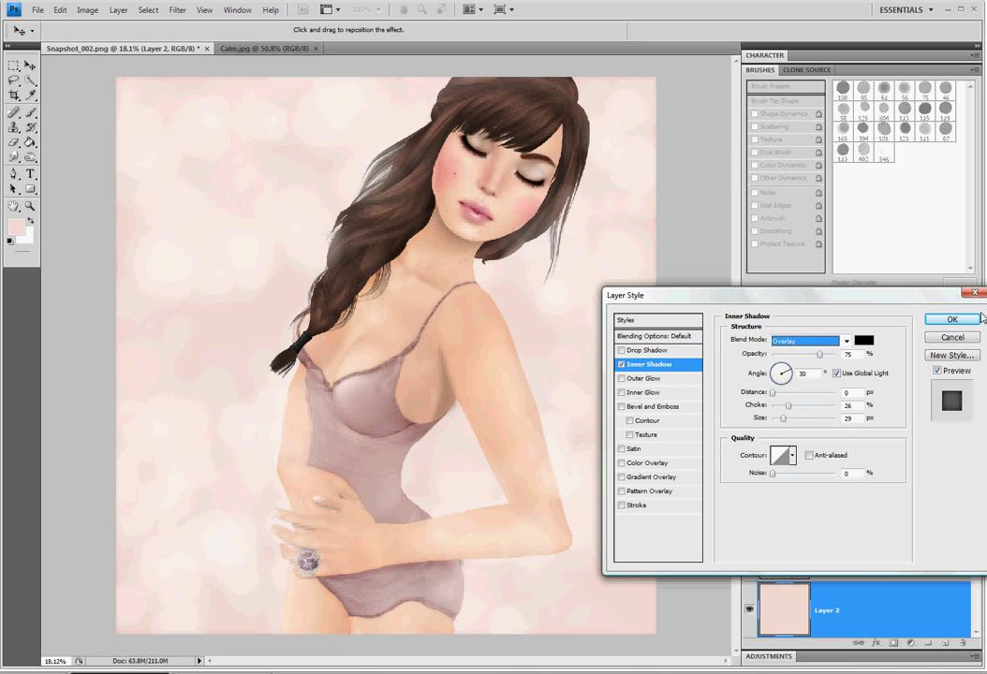
left_click(953, 320)
key("e")
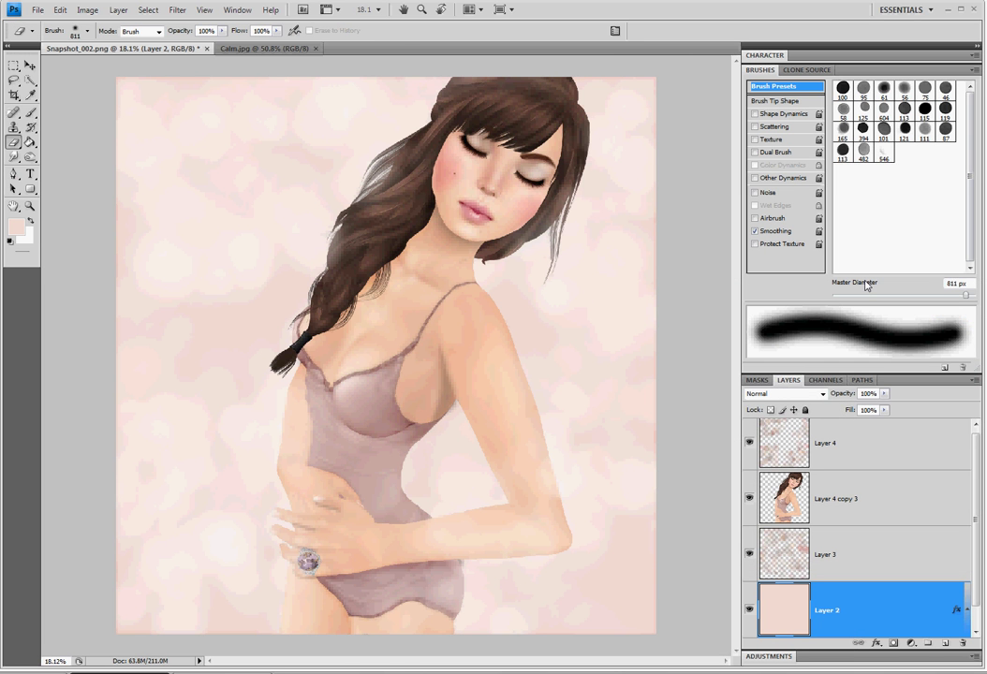
Merge all visible layers into one and add a new empty layer above it.
right_click(901, 596)
left_click(855, 579)
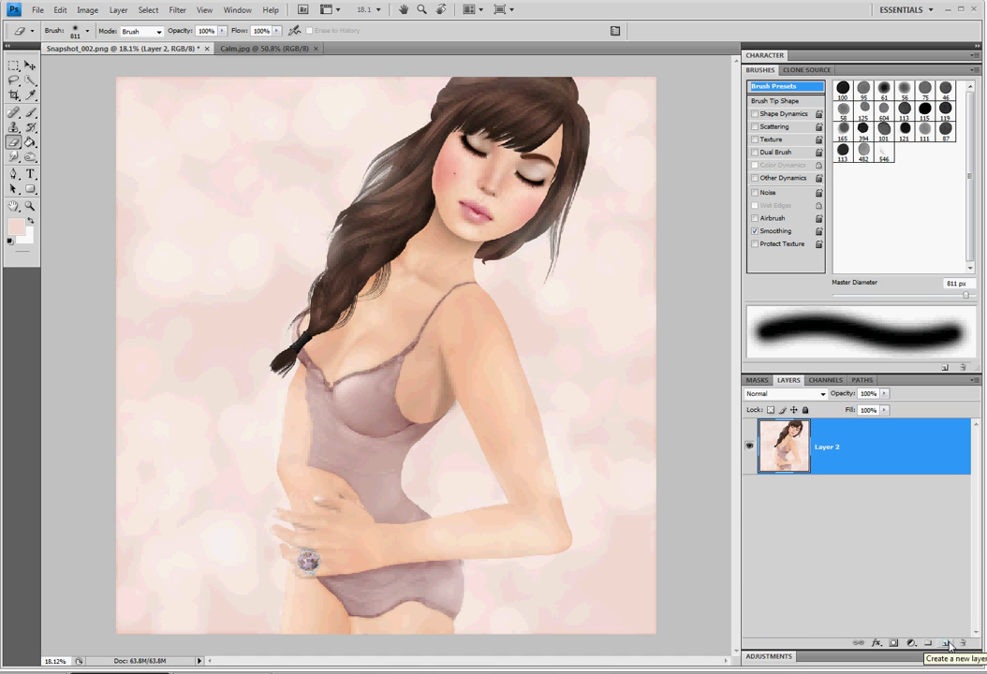
left_click(947, 644)
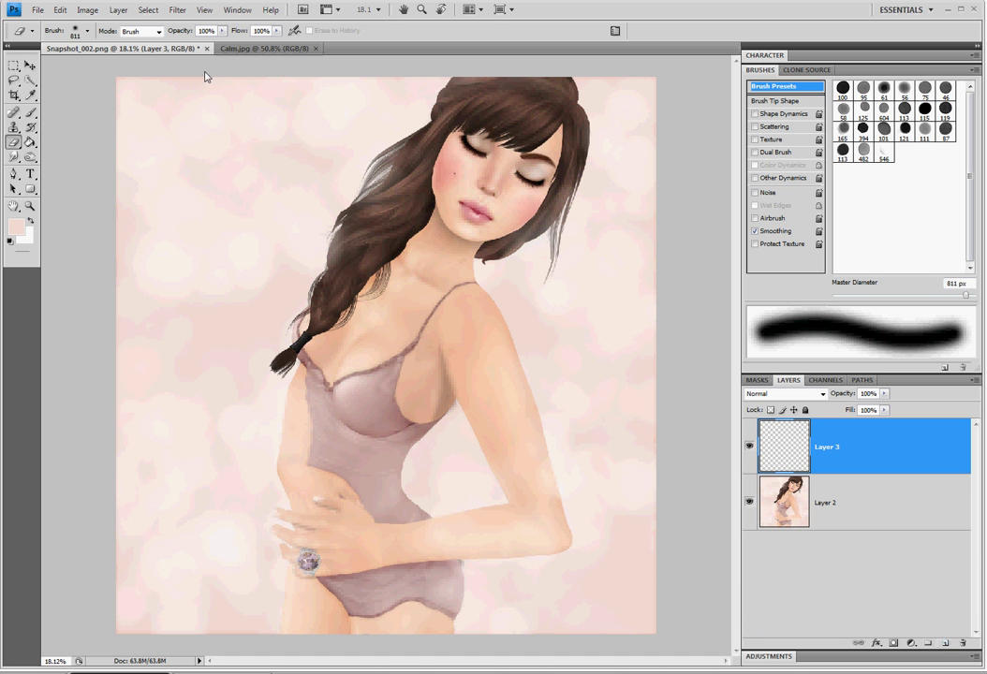
Replace the current brush set with Basic Brushes and choose the soft round 300 px brush.
left_click(30, 110)
left_click(974, 69)
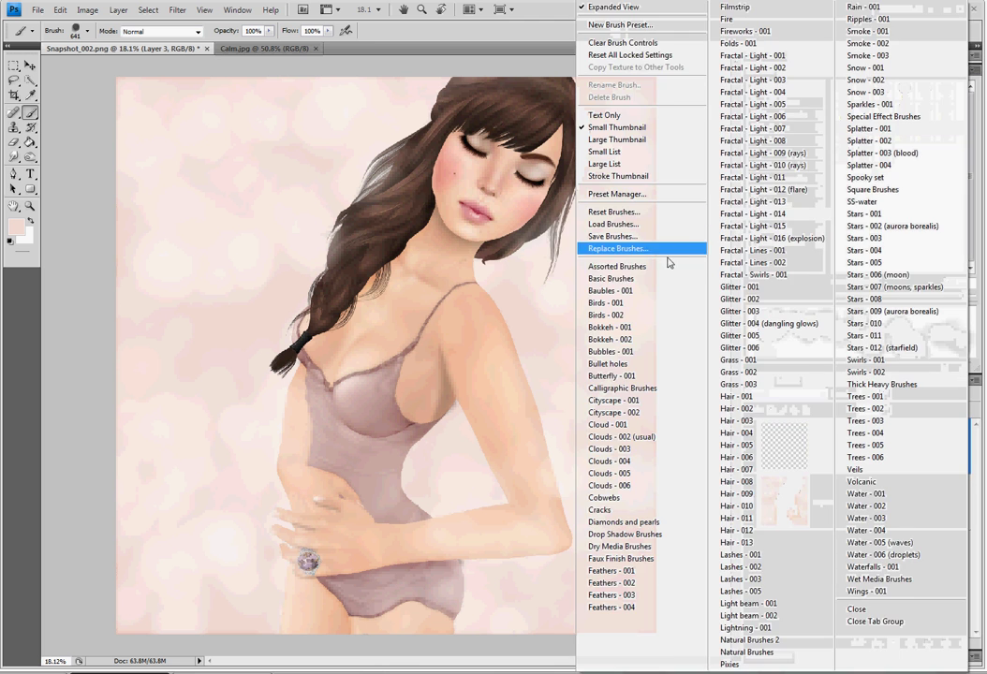
left_click(624, 279)
left_click(510, 251)
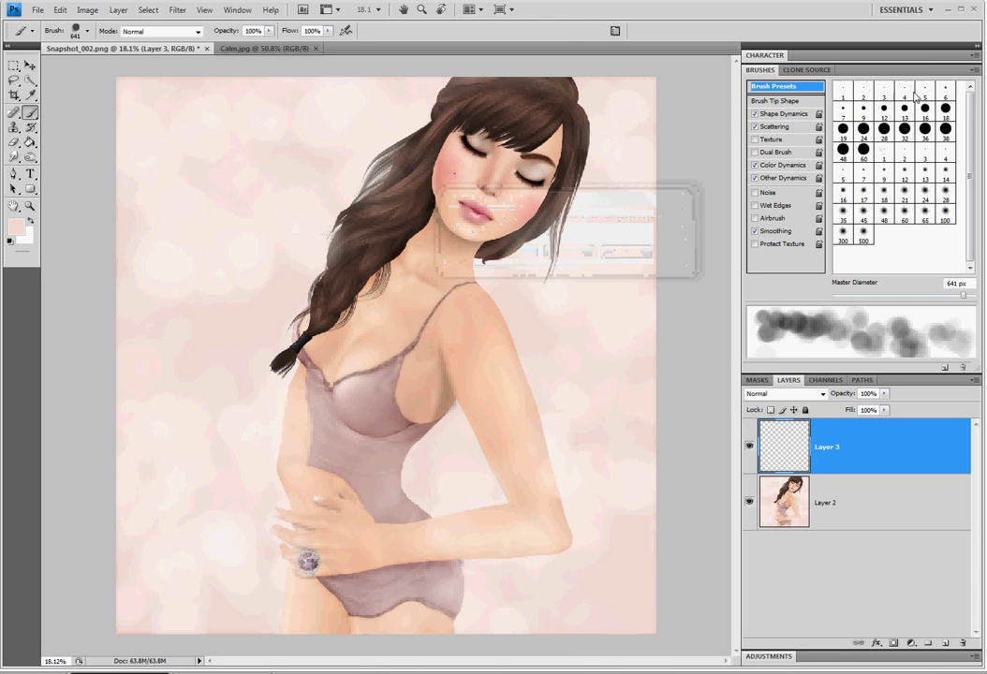
left_click(944, 218)
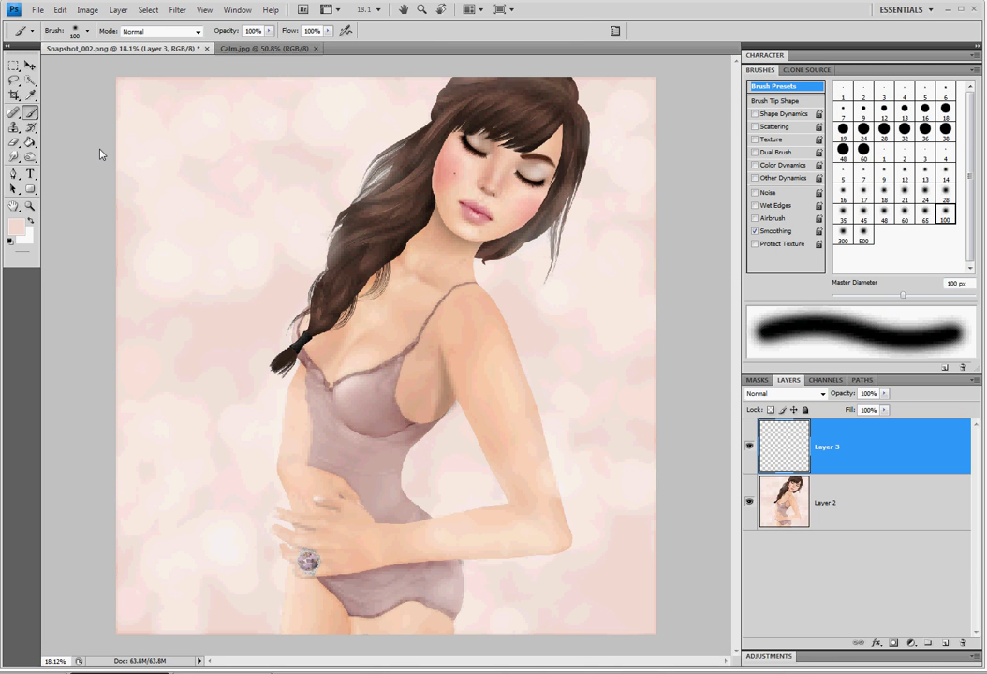
left_click(842, 235)
Set Layer 3 to Overlay blending at 16% opacity.
left_click(787, 394)
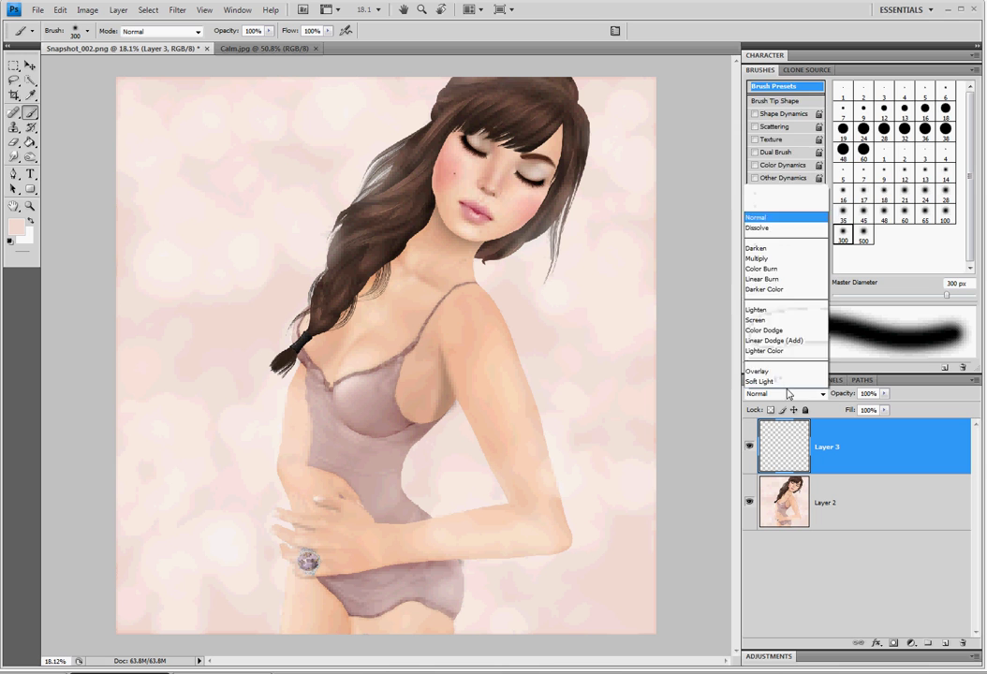
left_click(885, 394)
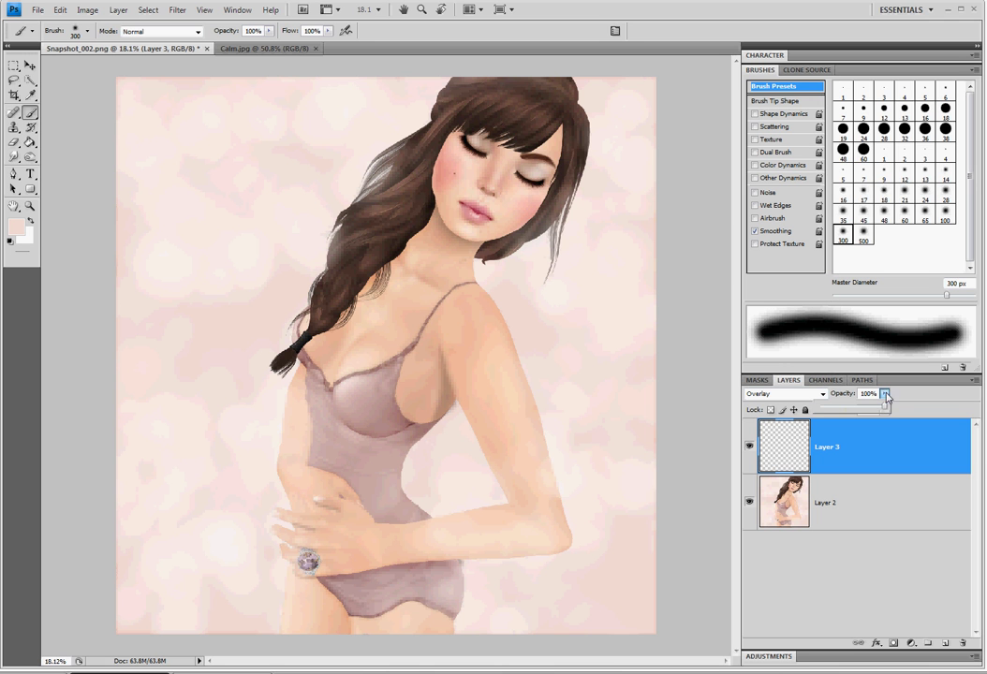
left_click(826, 409)
left_click_drag(827, 411, 830, 414)
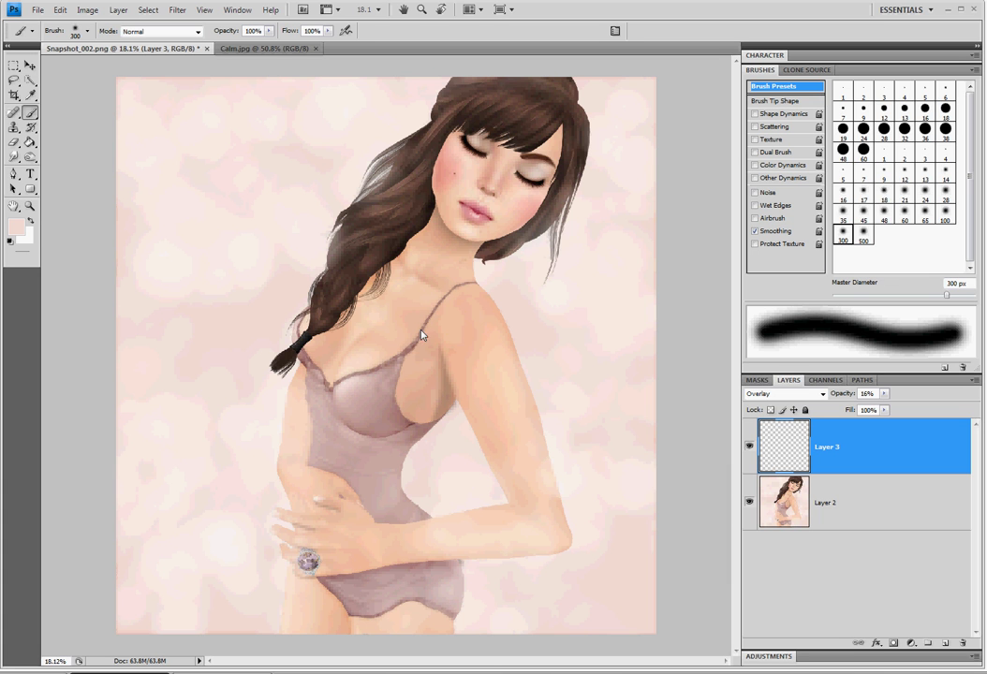
Paint pale pink over the woman's arm with the brush at 359 px and set Layer 3's opacity to 42%.
left_click_drag(946, 295, 951, 296)
left_click(884, 394)
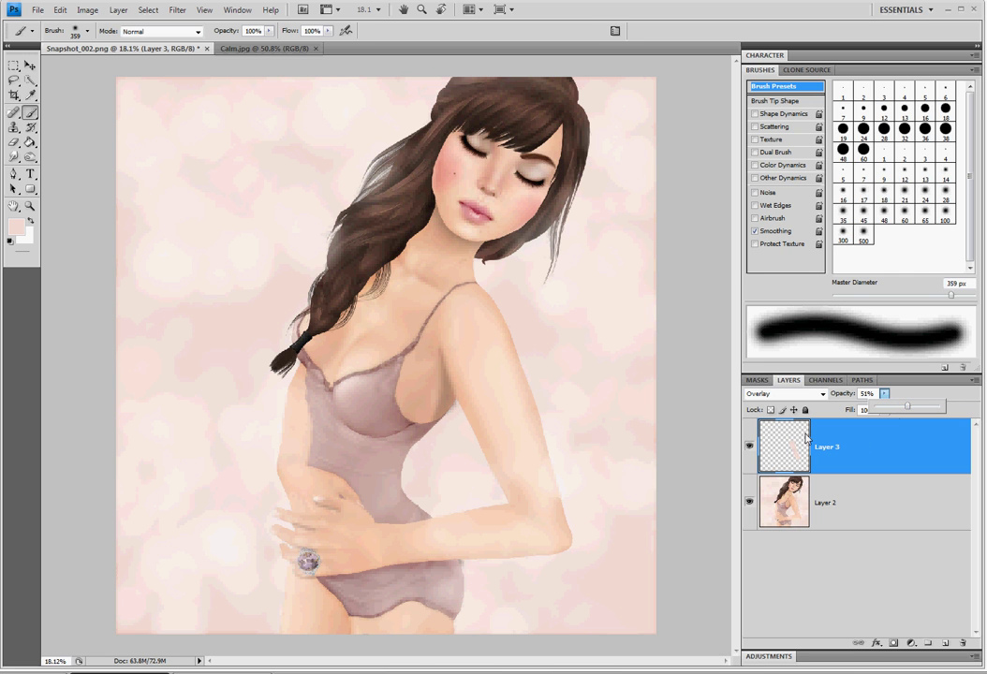
left_click_drag(905, 411, 902, 411)
left_click(874, 449)
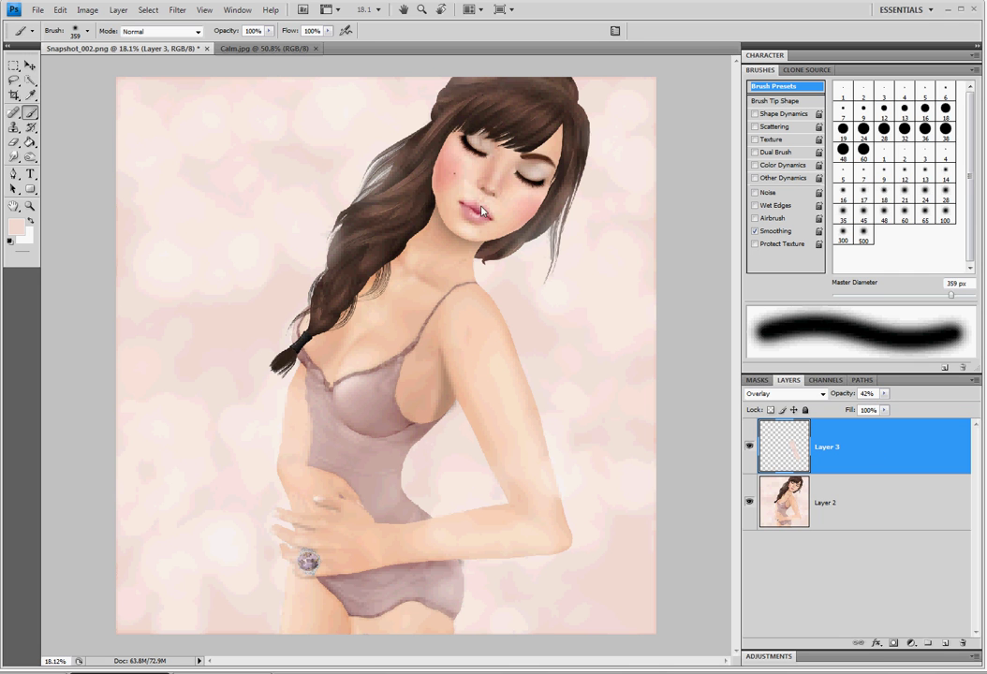
Brush the pale pink overlay across the woman's face, hair, braid, chest, bodysuit and legs on Layer 3.
left_click(466, 166)
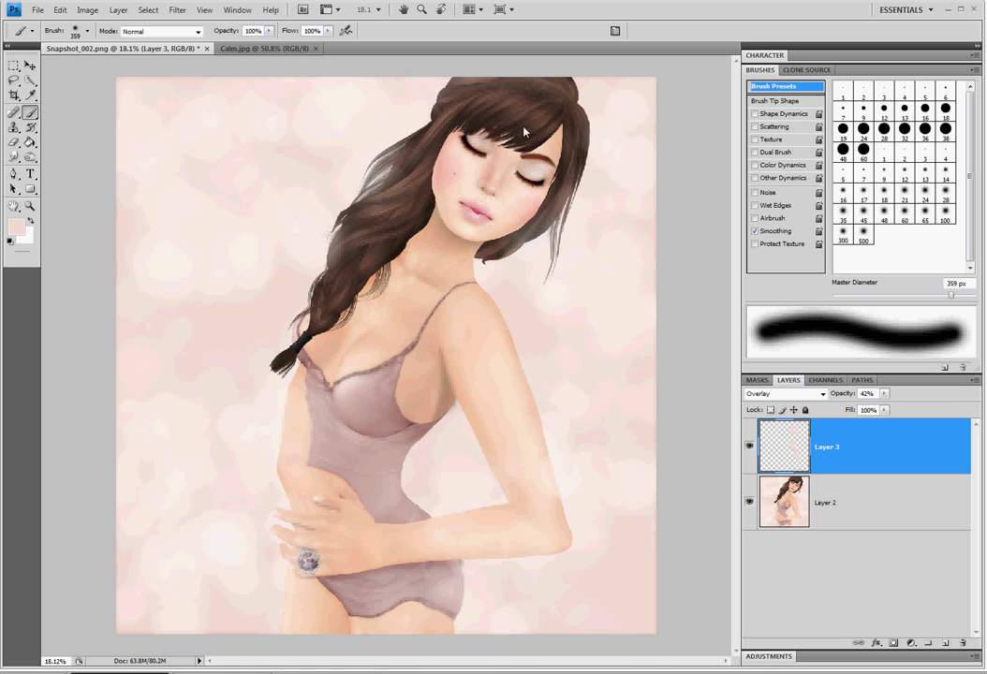
left_click(461, 112)
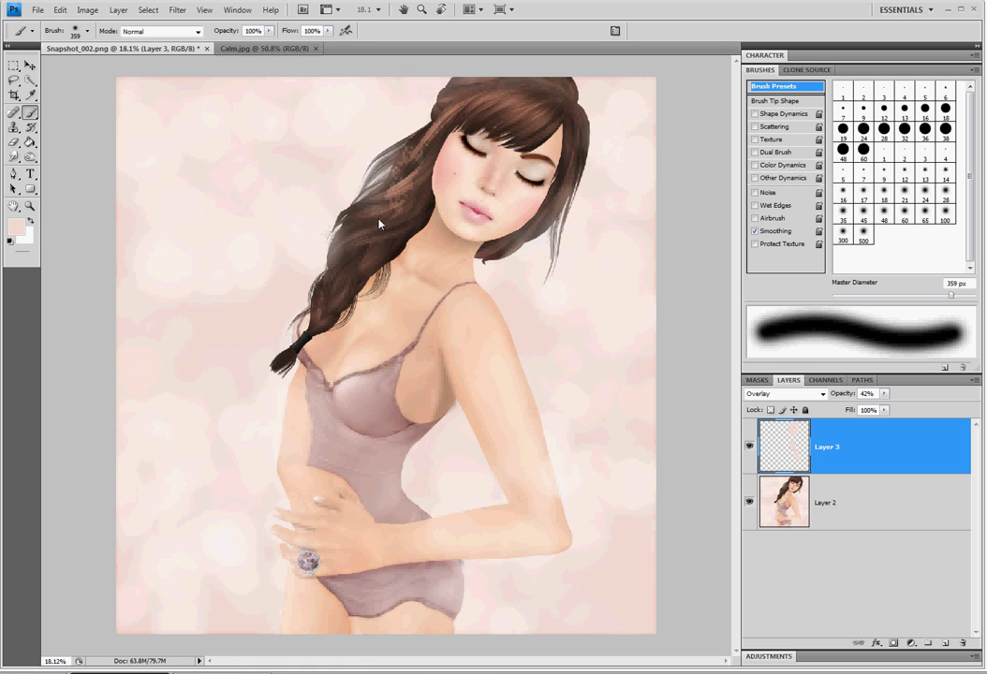
mouse_move(379, 222)
left_mouse_down()
mouse_move(326, 281)
mouse_move(436, 277)
mouse_move(525, 237)
mouse_move(576, 141)
mouse_move(538, 127)
left_mouse_up()
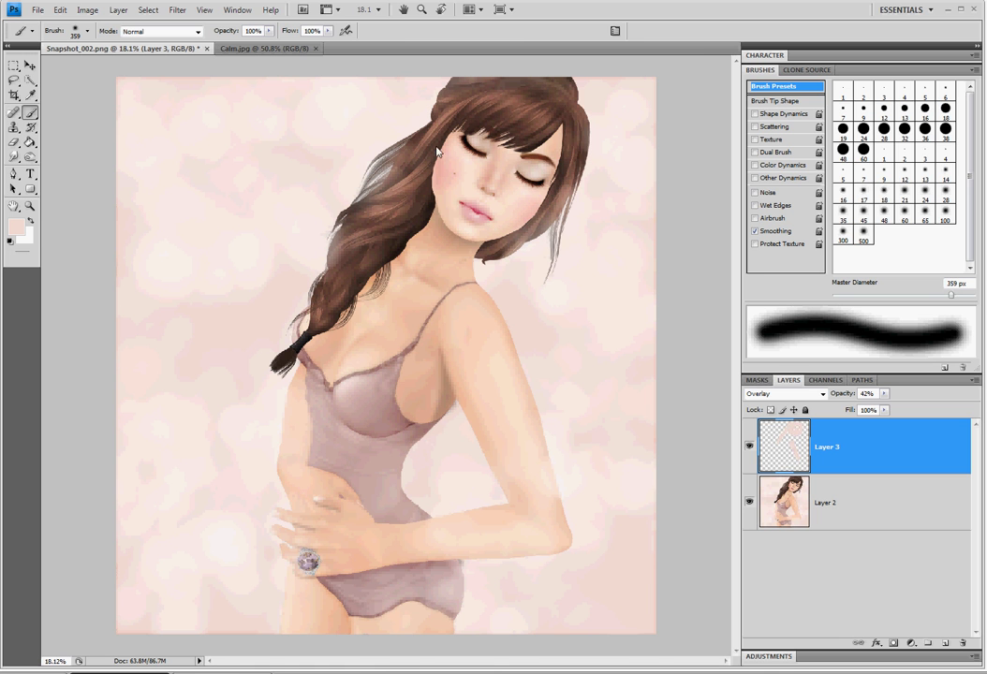
left_click_drag(356, 140, 273, 255)
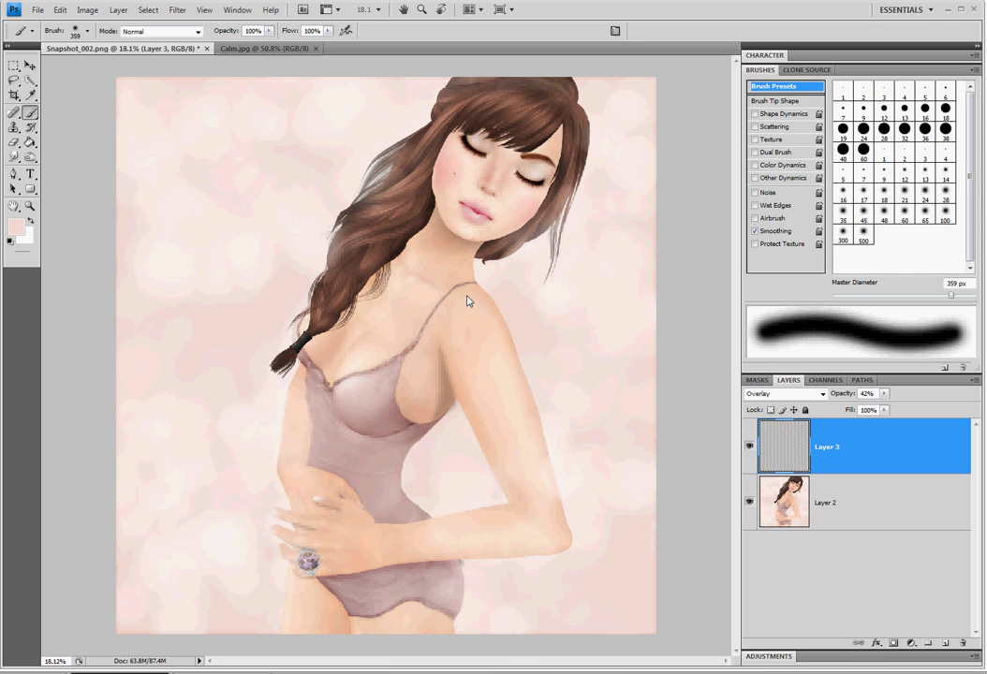
mouse_move(418, 257)
left_mouse_down()
mouse_move(331, 496)
mouse_move(333, 475)
mouse_move(306, 426)
mouse_move(316, 515)
mouse_move(306, 535)
mouse_move(294, 517)
mouse_move(289, 545)
mouse_move(453, 565)
mouse_move(319, 531)
mouse_move(382, 519)
left_mouse_up()
mouse_move(340, 481)
left_mouse_down()
mouse_move(355, 425)
mouse_move(393, 488)
mouse_move(357, 420)
mouse_move(395, 480)
mouse_move(414, 470)
mouse_move(354, 390)
mouse_move(272, 309)
mouse_move(351, 578)
mouse_move(379, 586)
left_mouse_up()
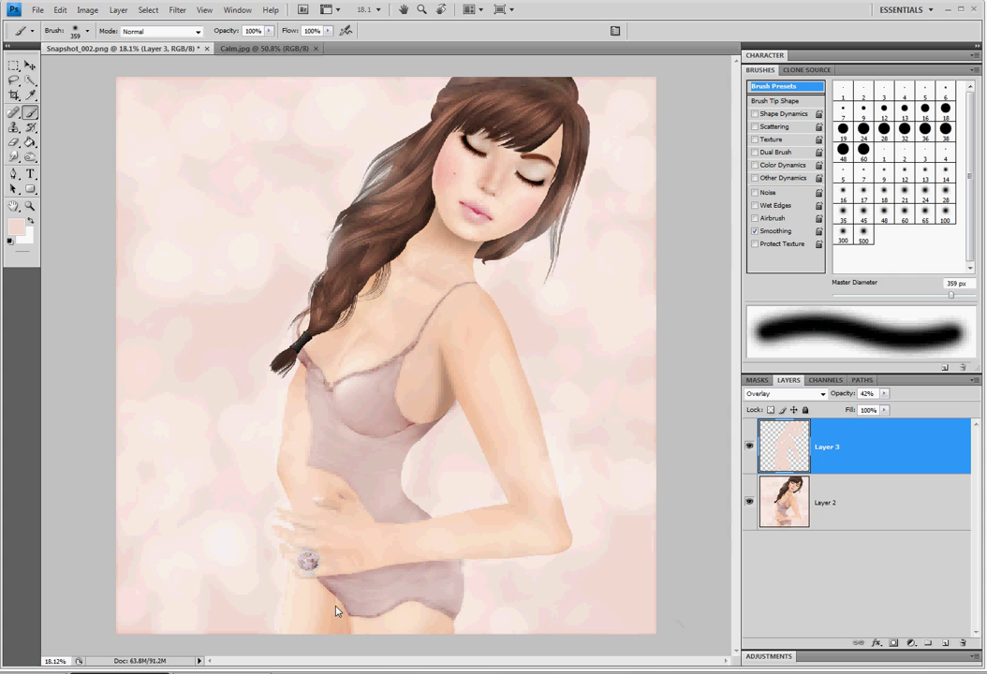
Erase part of the Layer 3 overlay around the hips below the forearm with the soft eraser at 386 px.
key("e")
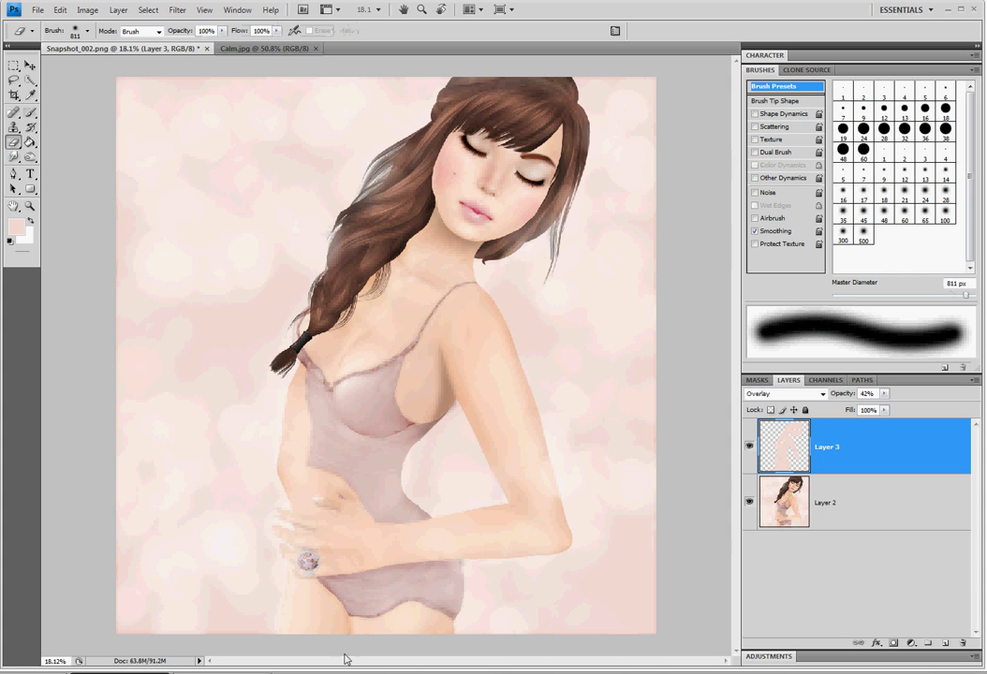
left_click_drag(935, 288, 785, 245)
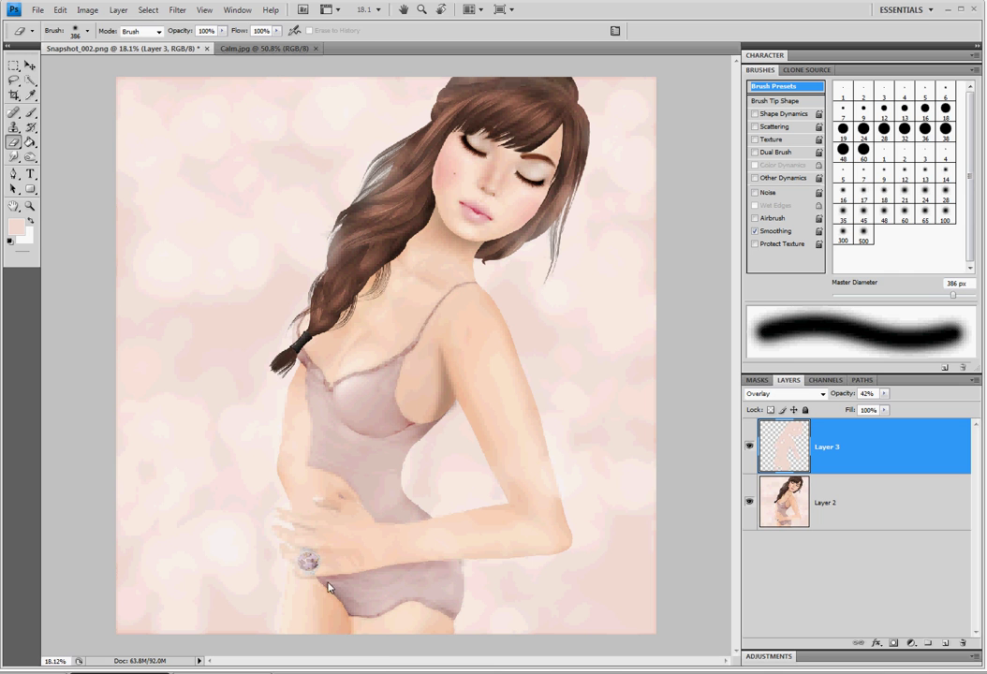
mouse_move(381, 568)
left_mouse_down()
mouse_move(463, 564)
mouse_move(487, 575)
left_mouse_up()
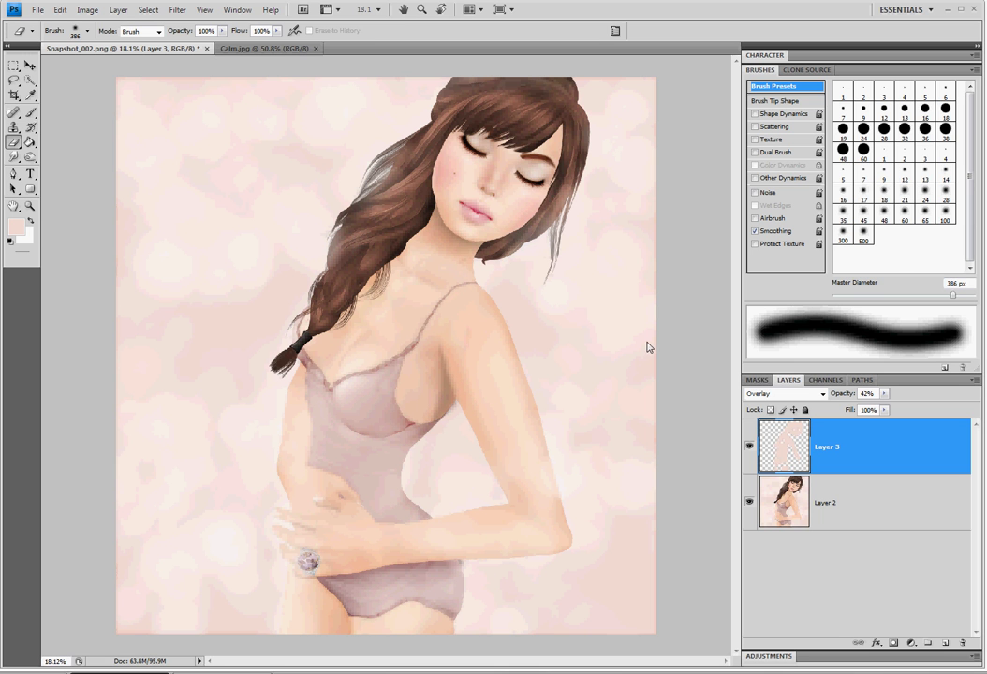
right_click(895, 497)
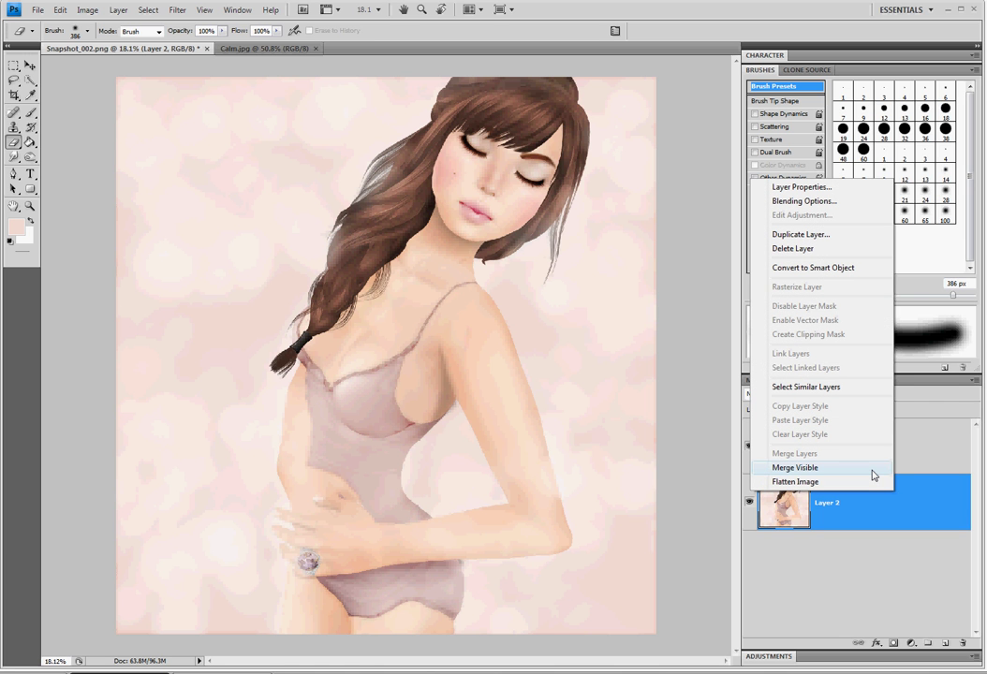
left_click(875, 518)
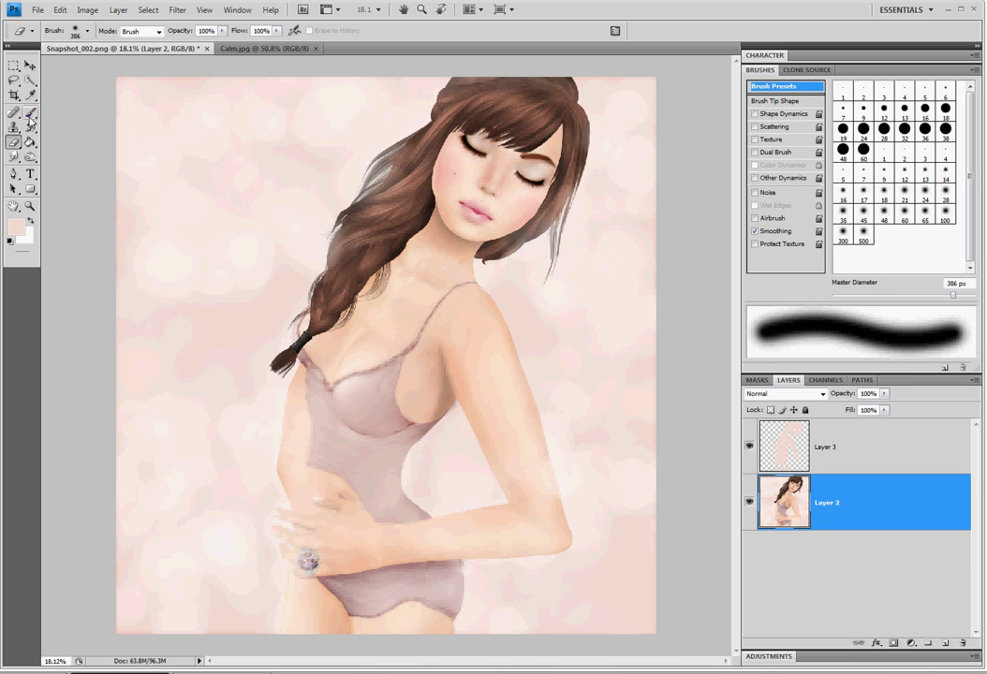
left_click(563, 482)
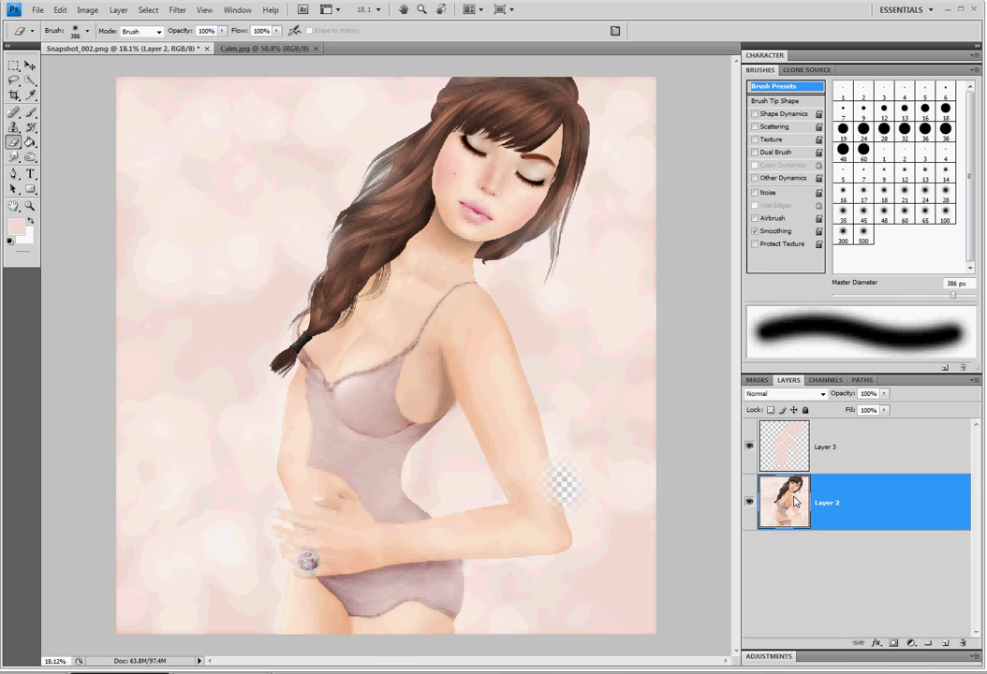
left_click(824, 447)
key("ctrl+z")
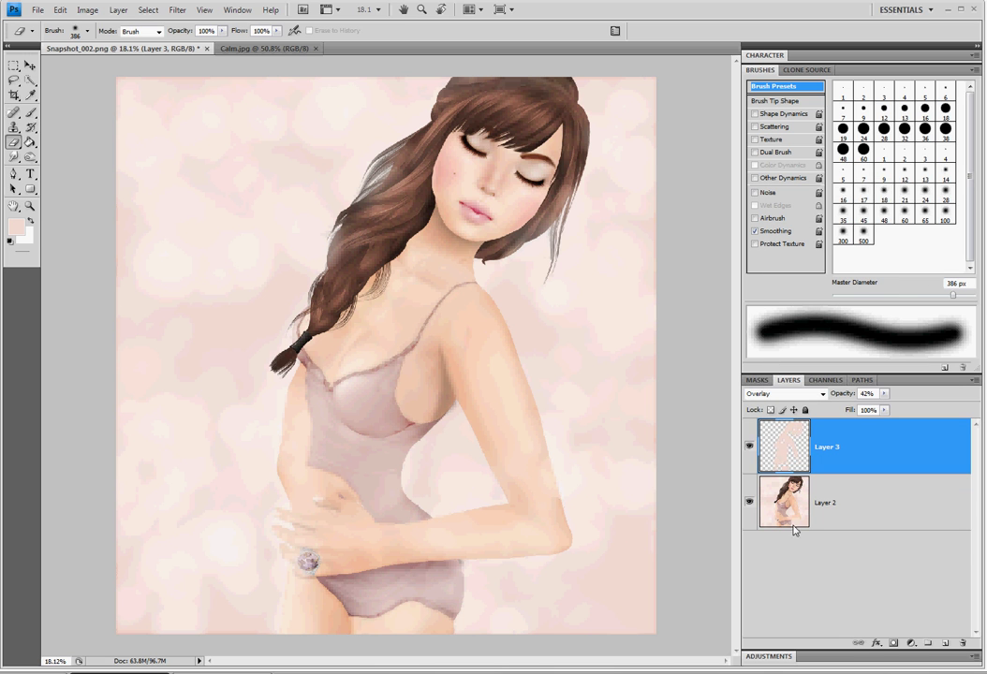
Merge the Overlay paint layer and the portrait layer with Merge Visible.
right_click(850, 510)
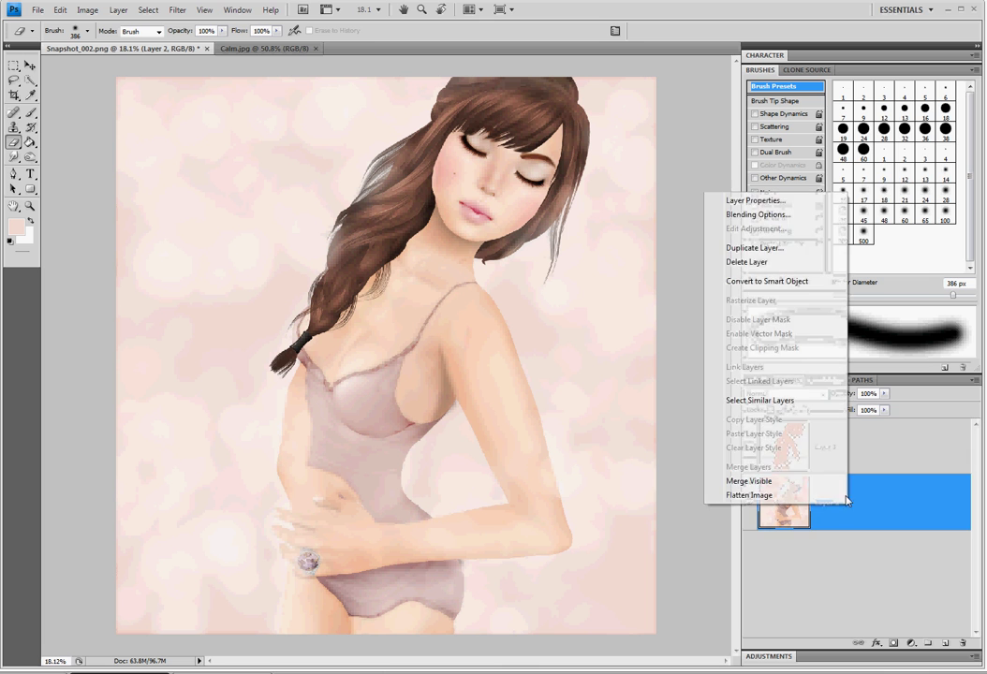
left_click(730, 479)
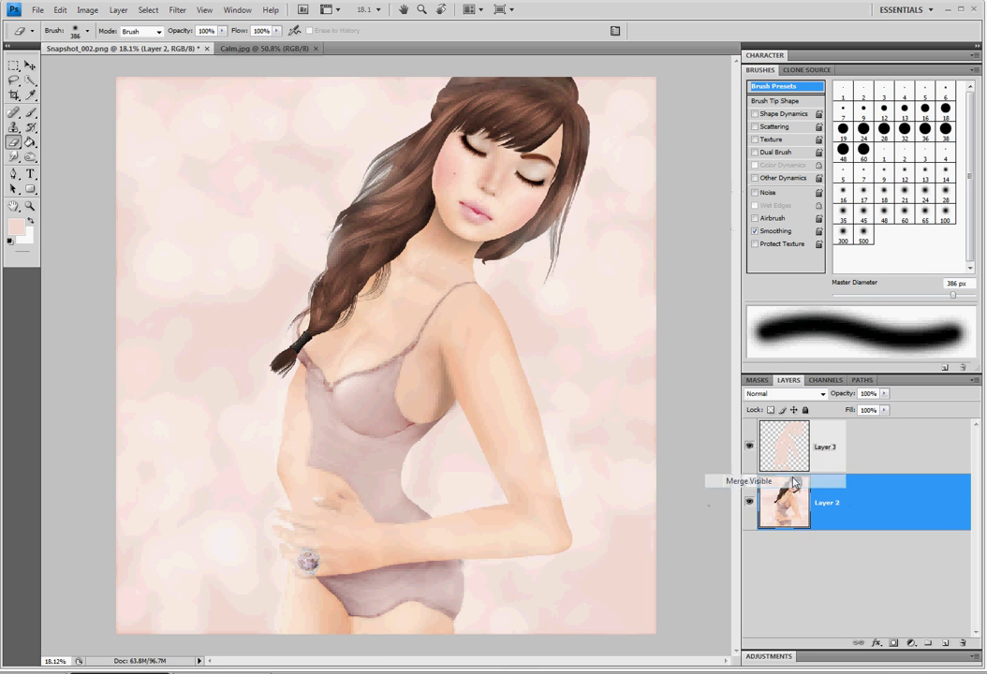
Try Auto Color on the merged portrait.
left_click(87, 9)
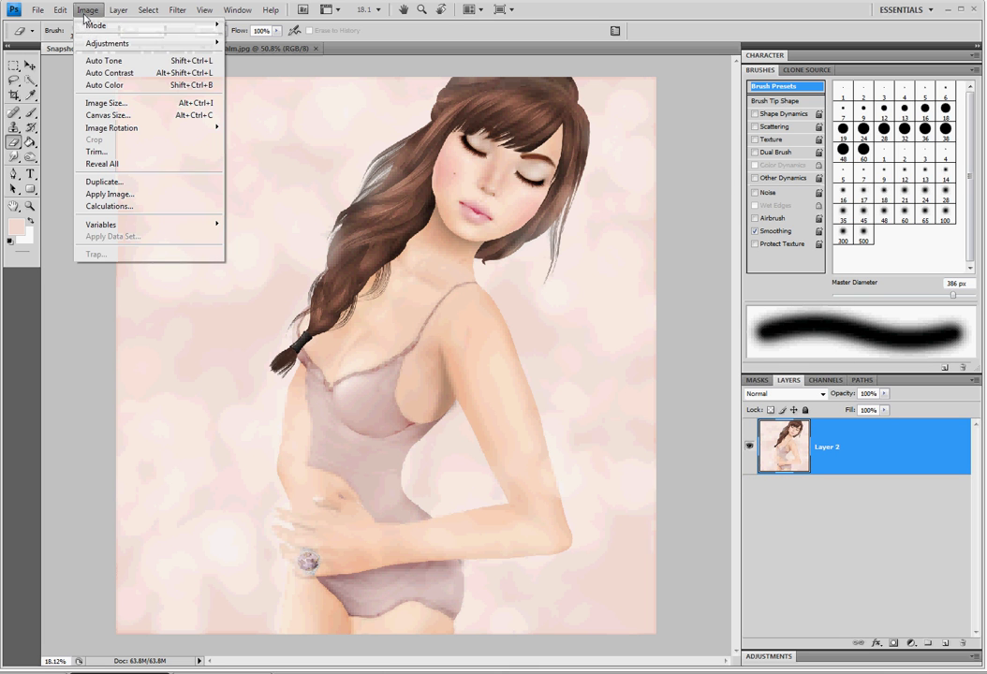
left_click(90, 86)
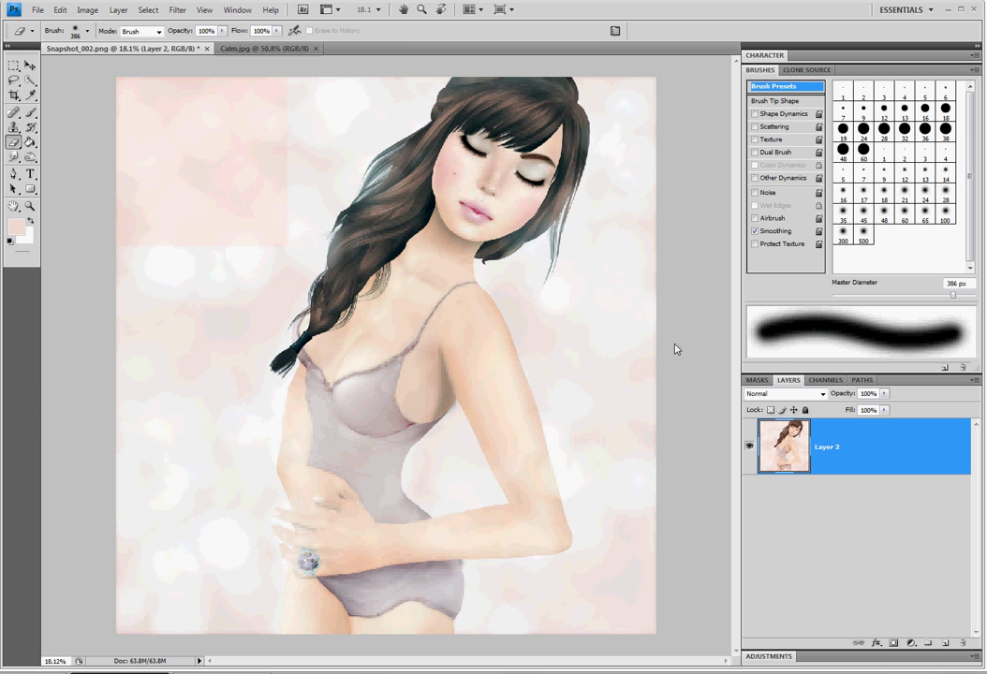
Apply Color Balance to the portrait's shadows with Cyan-Red at -42 and Yellow-Blue at +26.
left_click(96, 13)
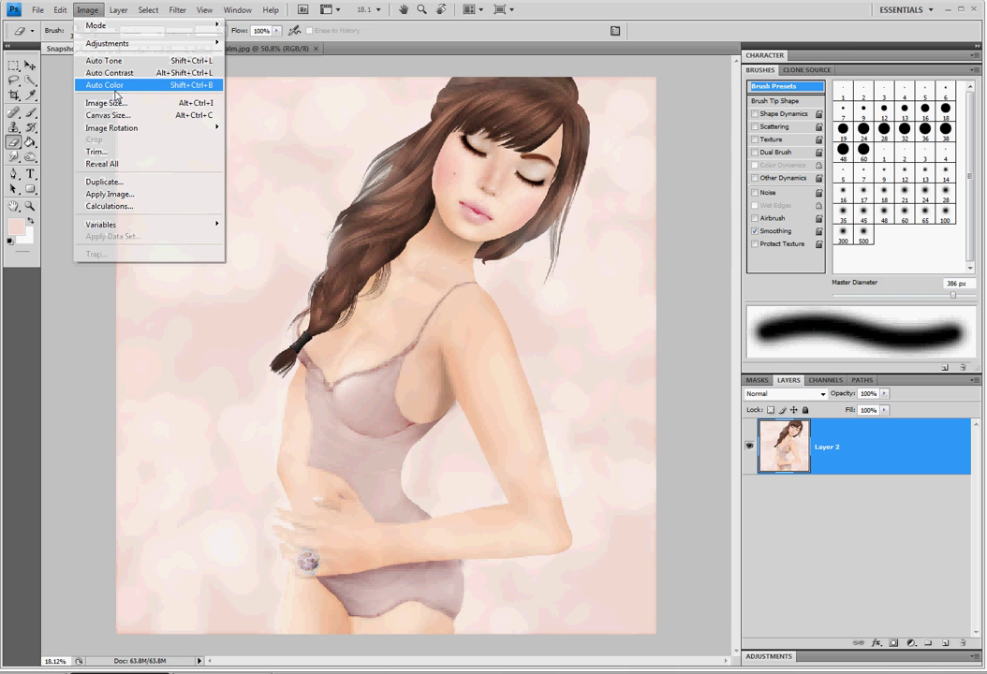
mouse_move(89, 43)
left_click(264, 121)
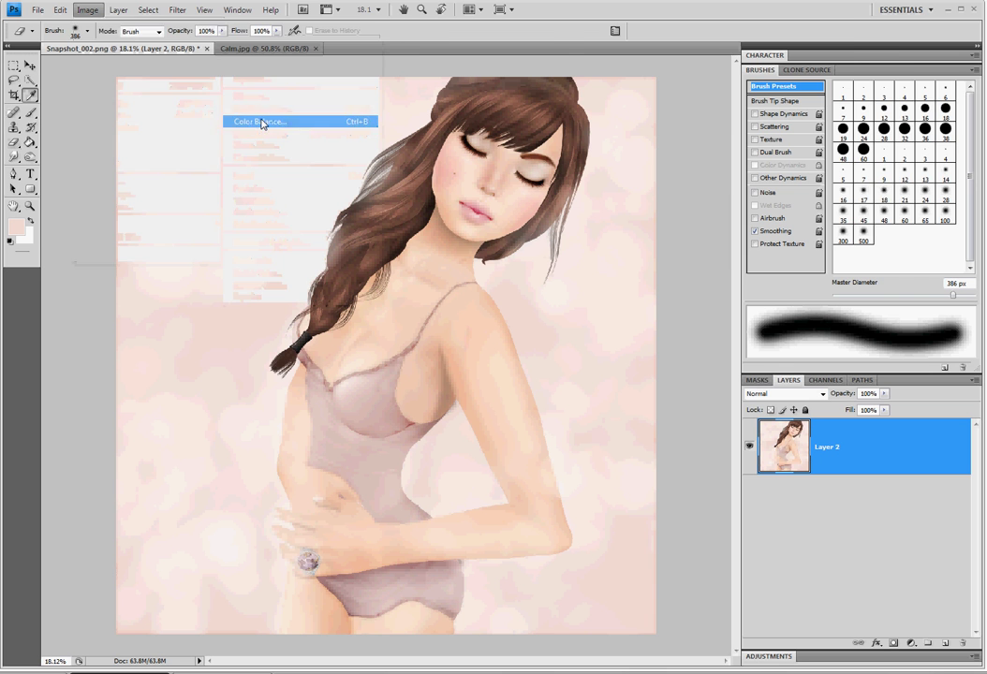
left_click_drag(733, 46, 415, 346)
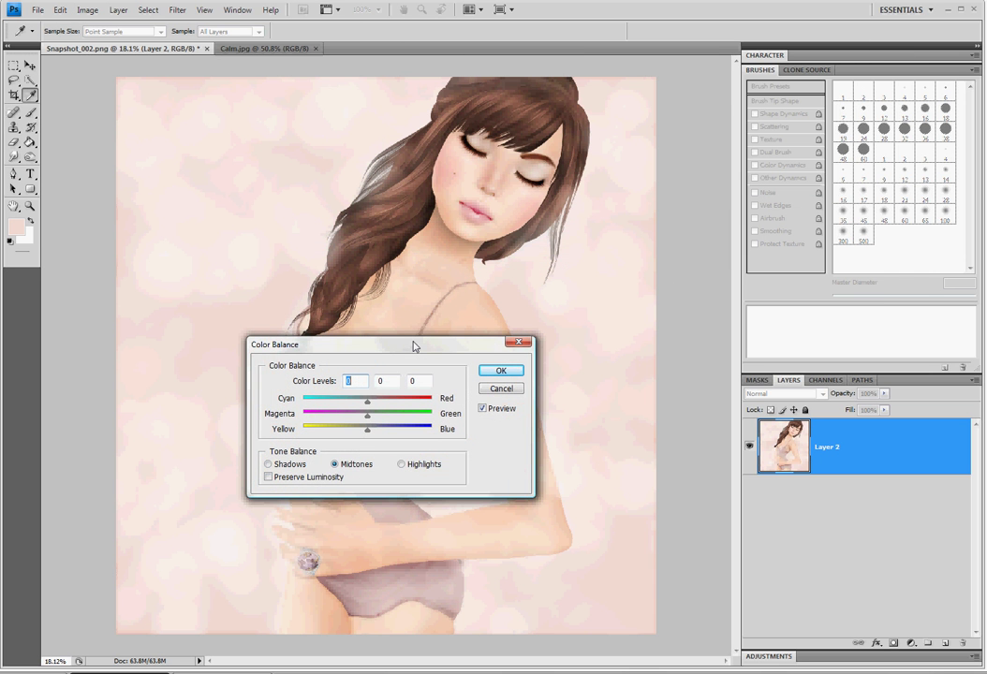
left_click(283, 467)
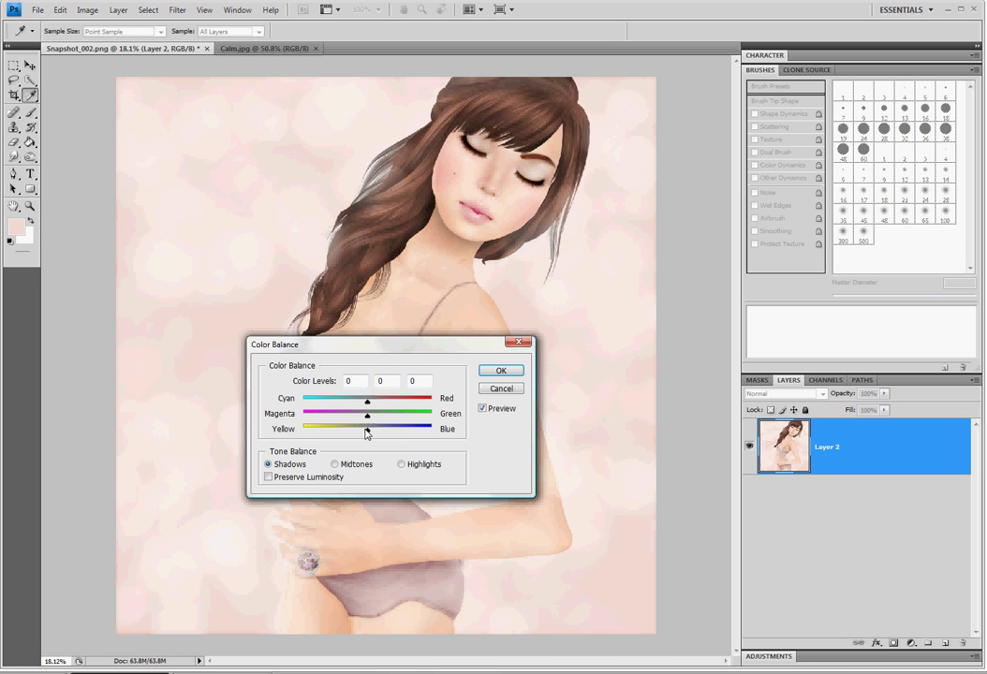
left_click_drag(366, 432, 342, 404)
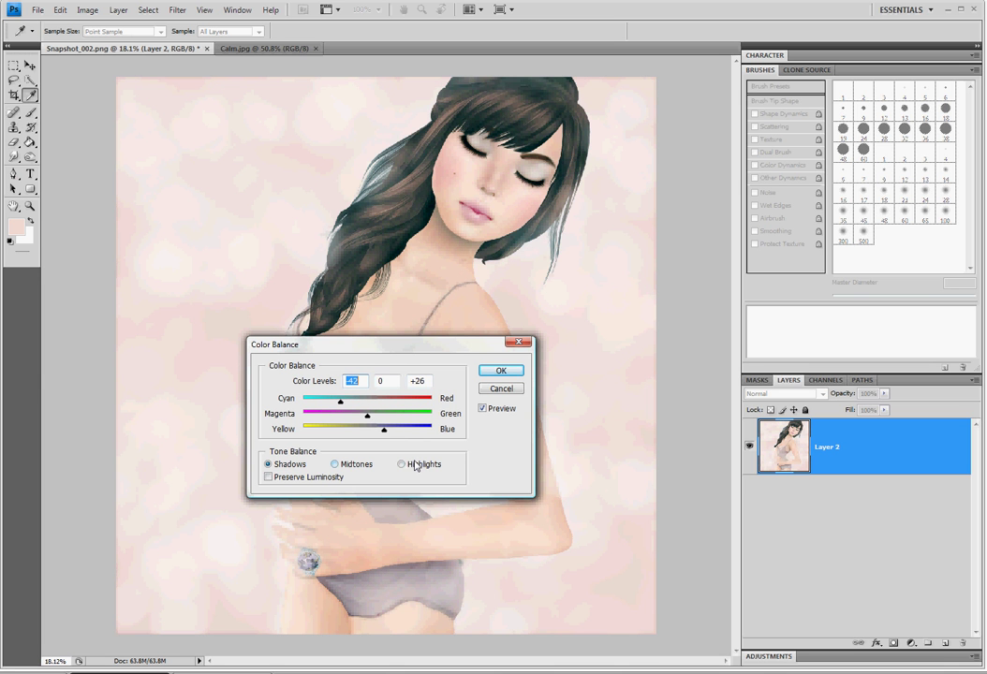
left_click(501, 370)
key("e")
Apply a Brightness/Contrast adjustment to the portrait with brightness 8 and contrast -12.
left_click(85, 11)
mouse_move(107, 37)
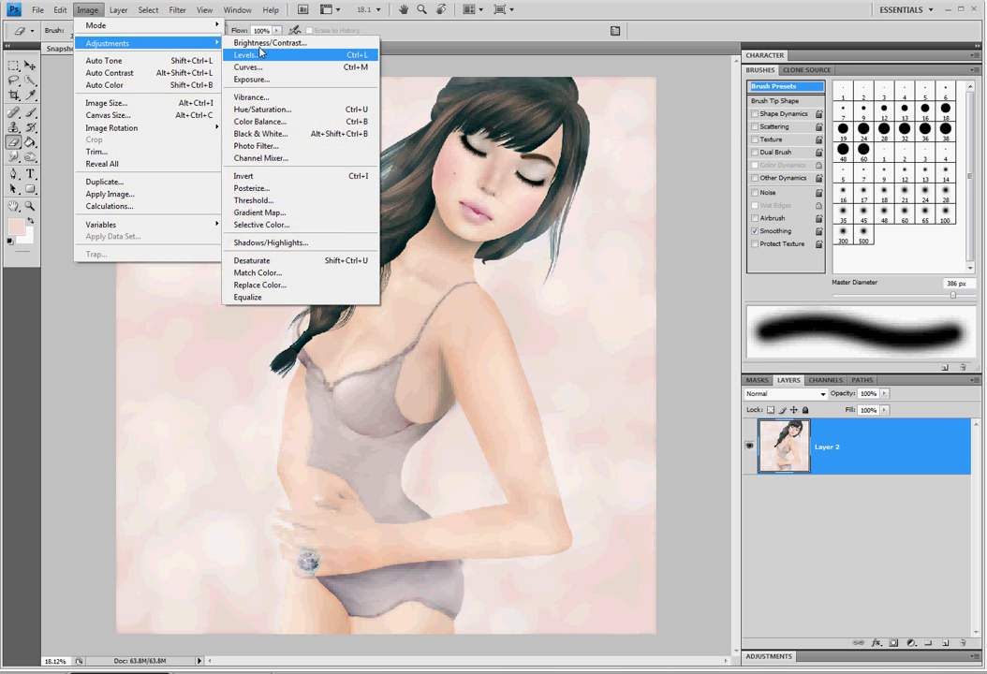
left_click(268, 43)
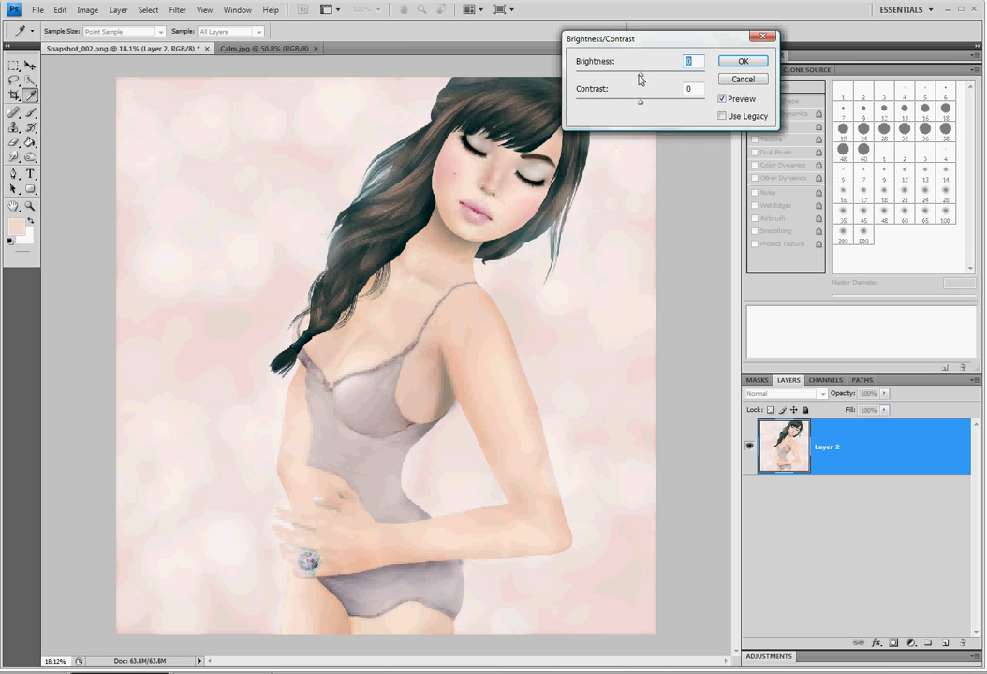
left_click_drag(640, 78, 624, 106)
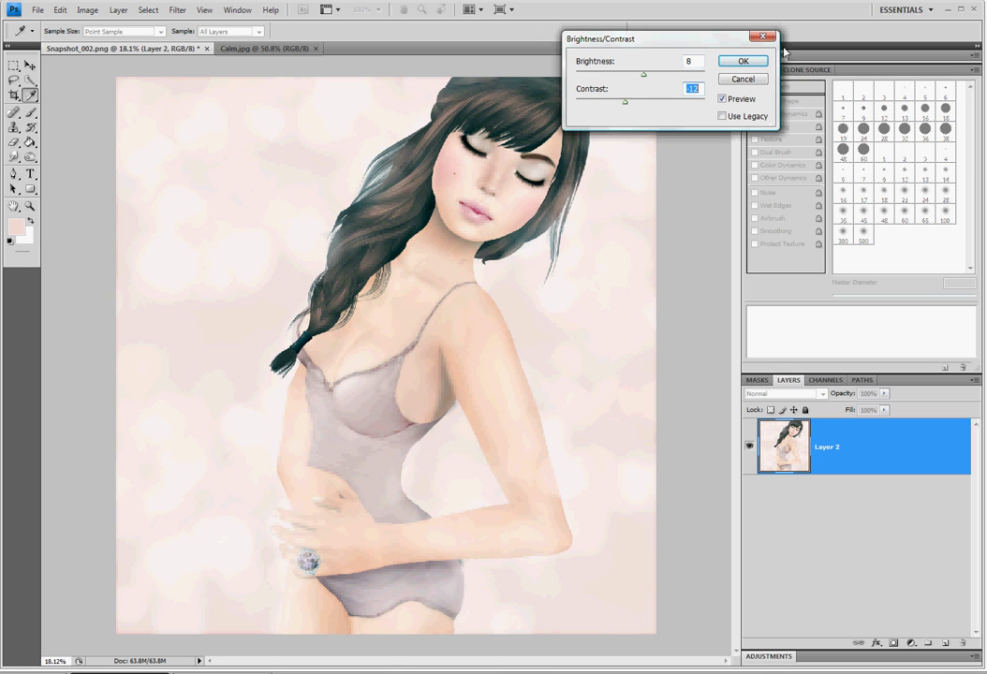
left_click(754, 62)
key("e")
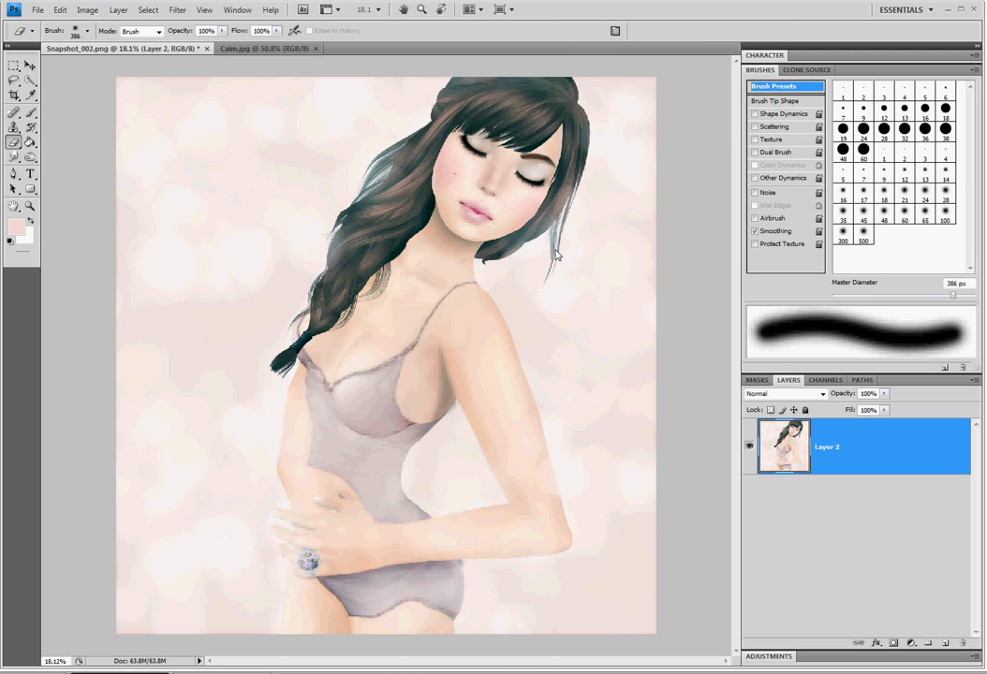
Apply a Vibrance adjustment to the portrait that slightly mutes its colours.
left_click(87, 10)
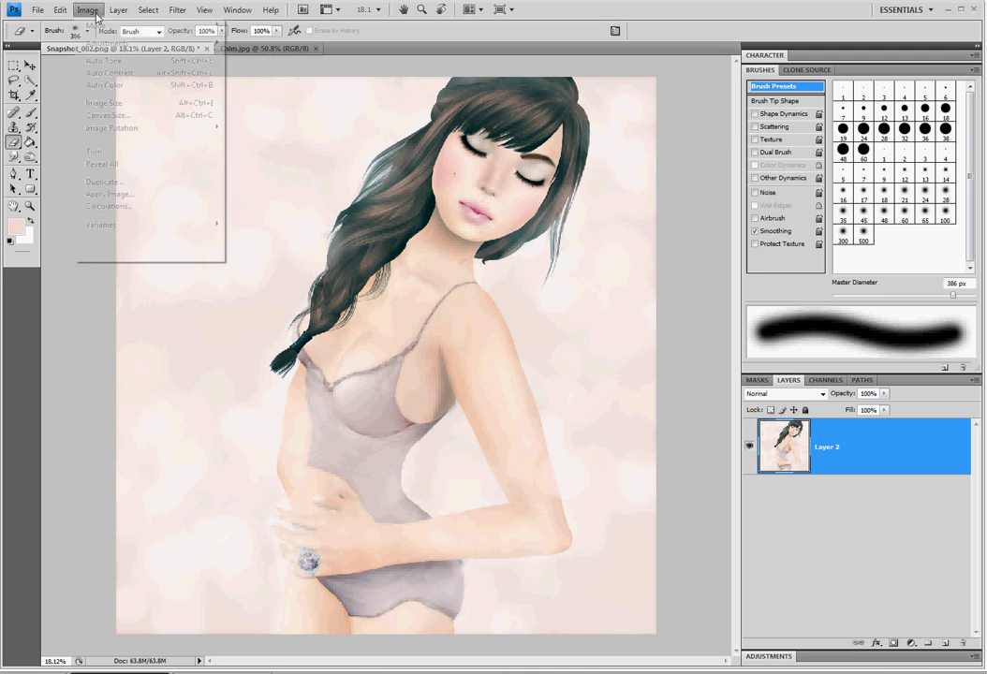
mouse_move(108, 43)
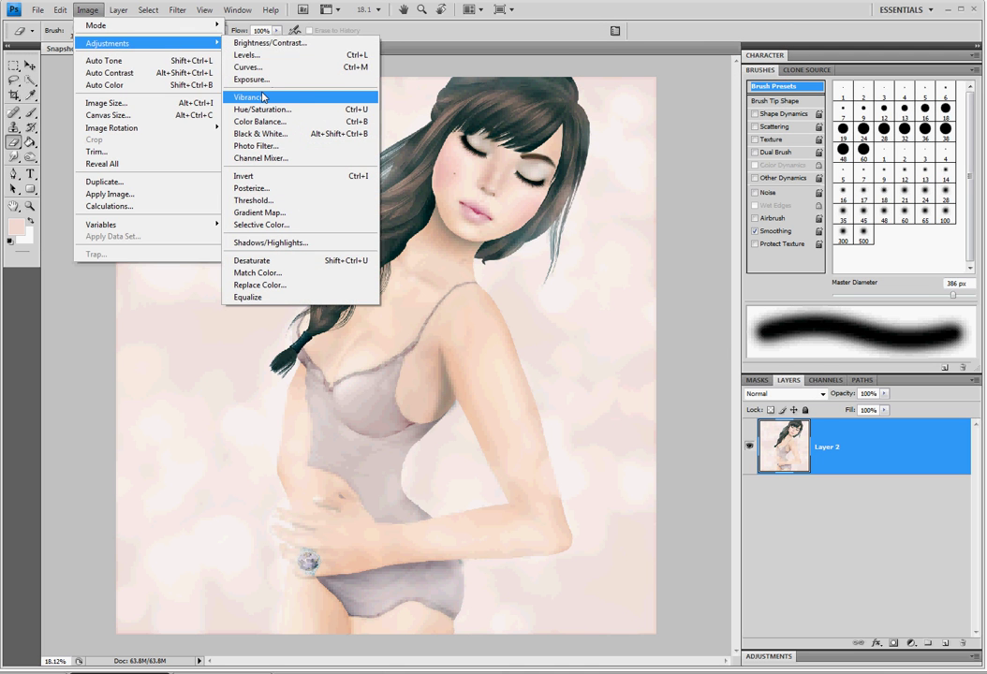
left_click(255, 97)
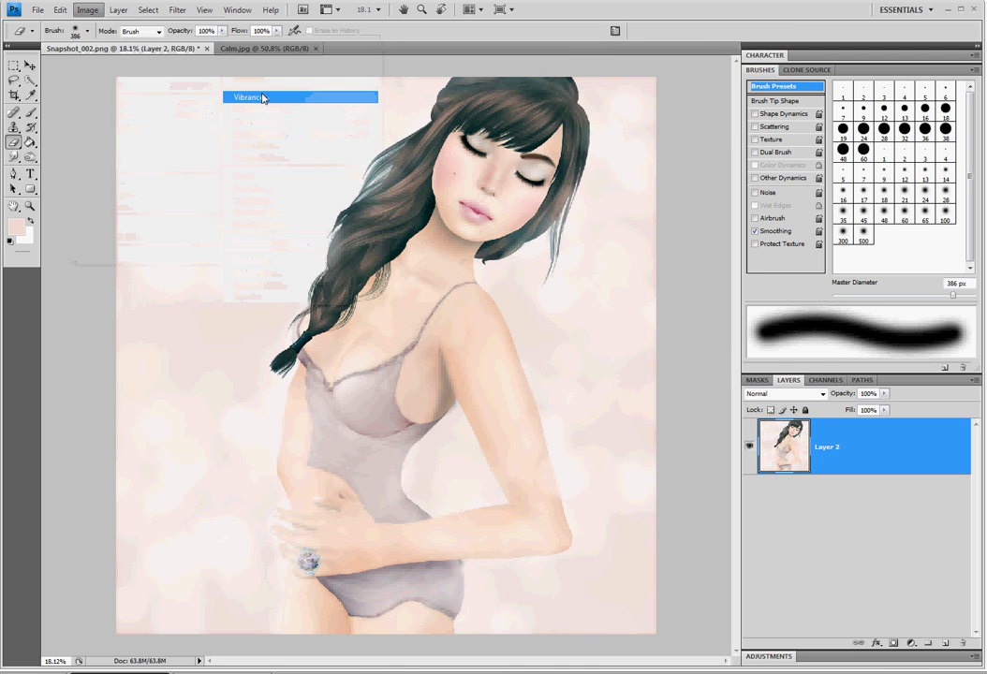
left_click(87, 10)
left_click(689, 363)
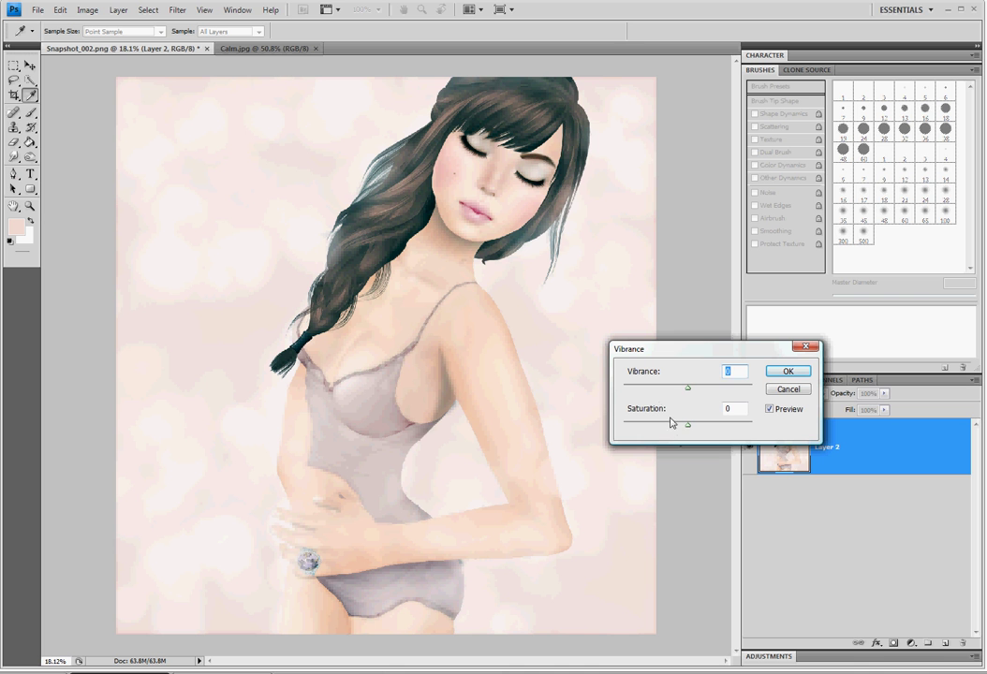
left_click_drag(667, 432, 681, 392)
left_click_drag(701, 434, 693, 432)
left_click(786, 372)
key("e")
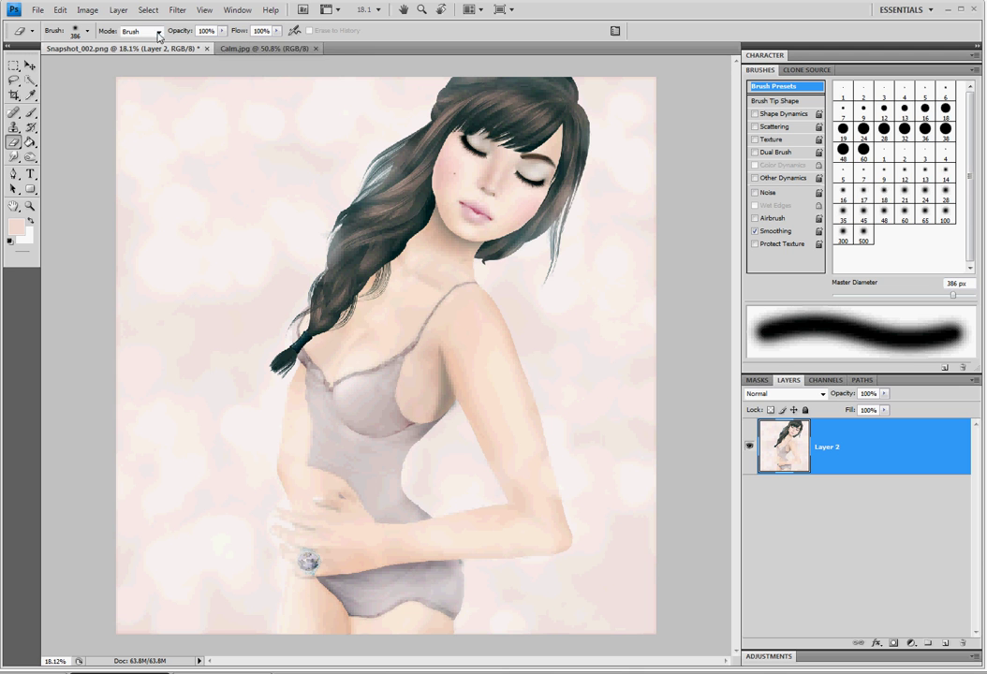
Smudge the outer edge of the arm above the elbow with a soft 100 px brush at 50% strength.
key("r")
scroll(557, 511, "up", 5)
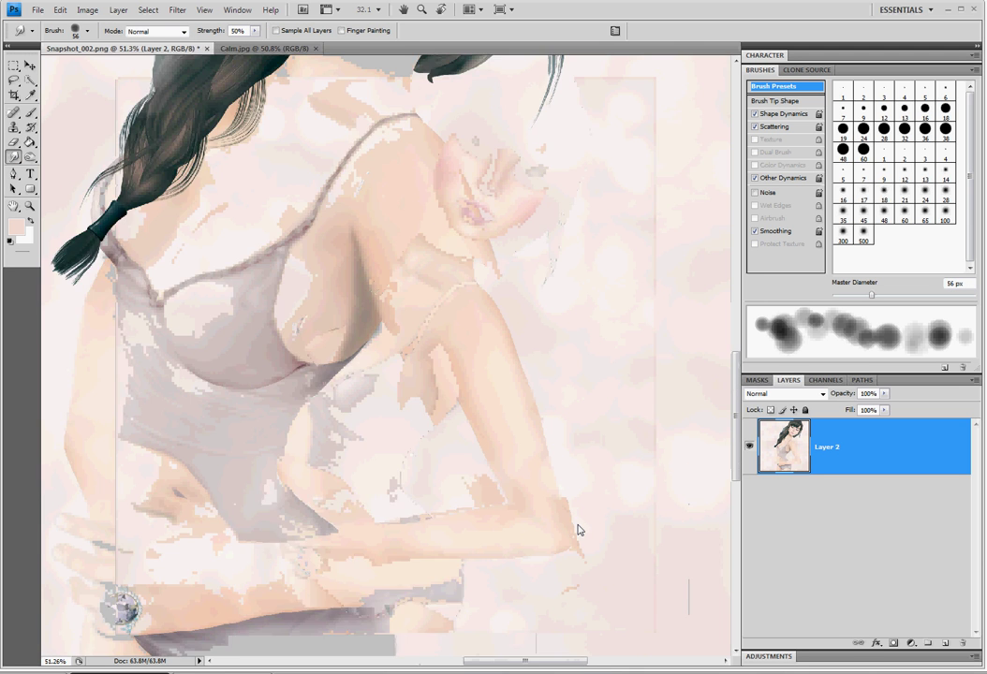
left_click(945, 217)
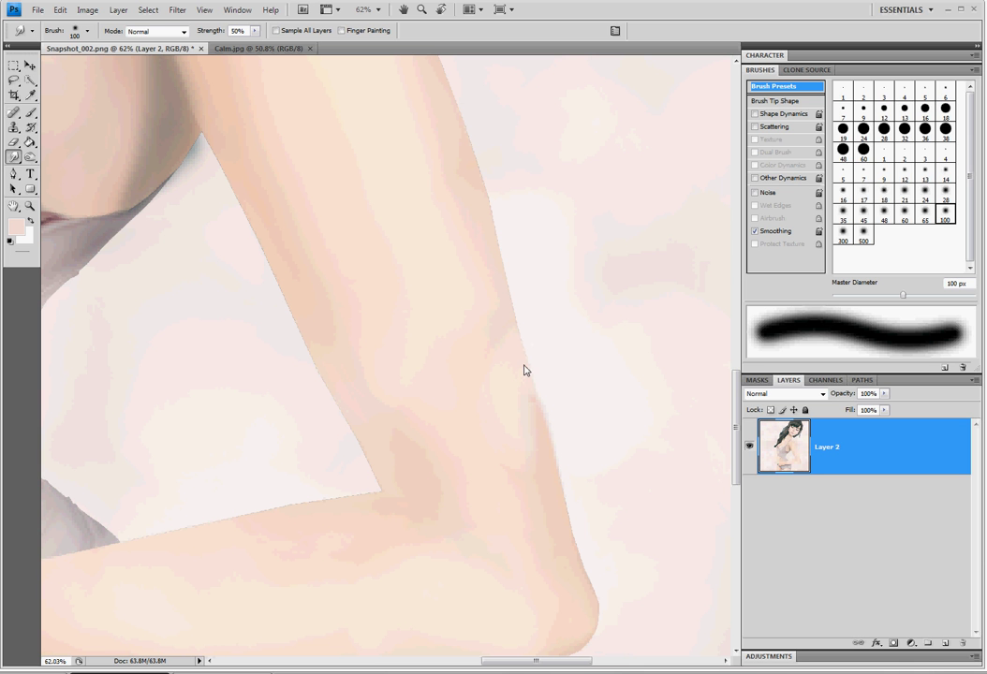
left_click_drag(524, 370, 522, 349)
scroll(566, 538, "down", 5)
scroll(391, 473, "up", 1)
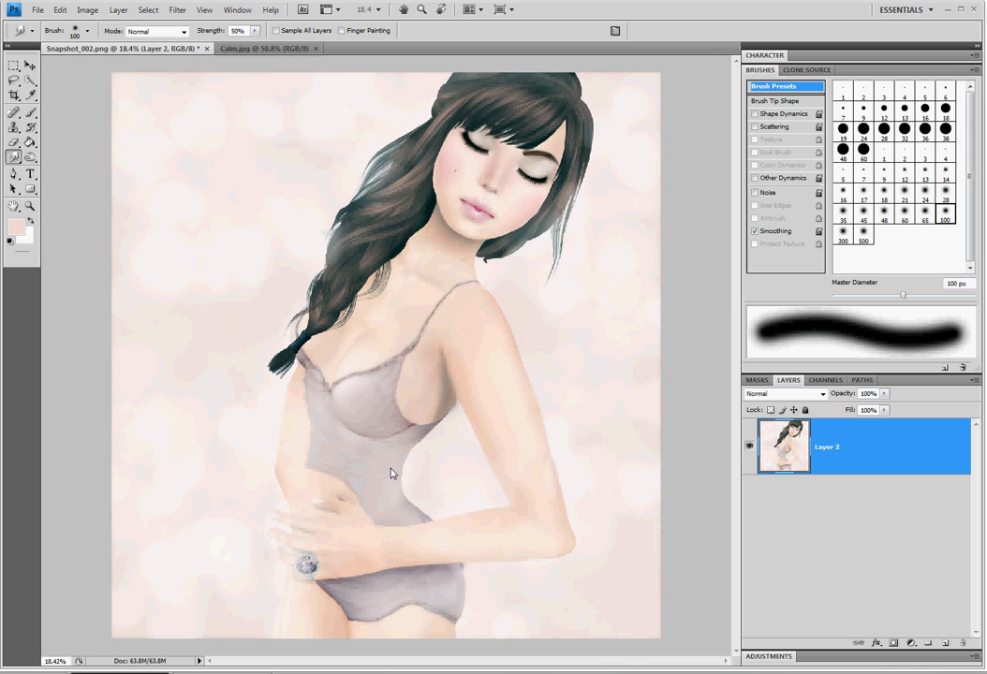
Examine the figure's arm, hand, braid end and bodysuit edges up close for leftover flaws.
scroll(468, 609, "up", 1)
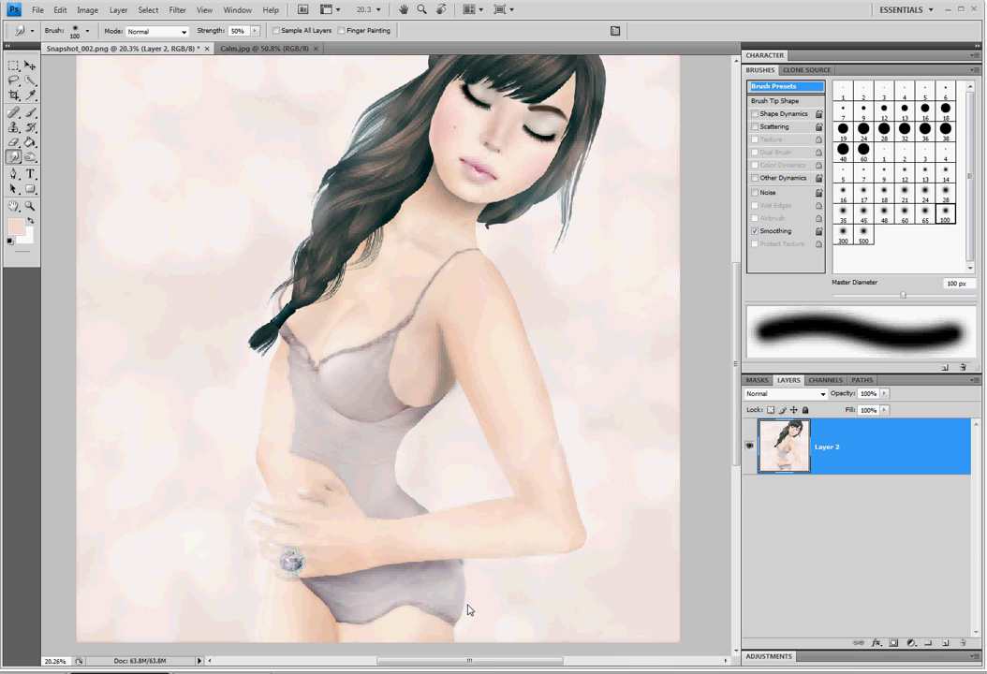
scroll(293, 539, "up", 6)
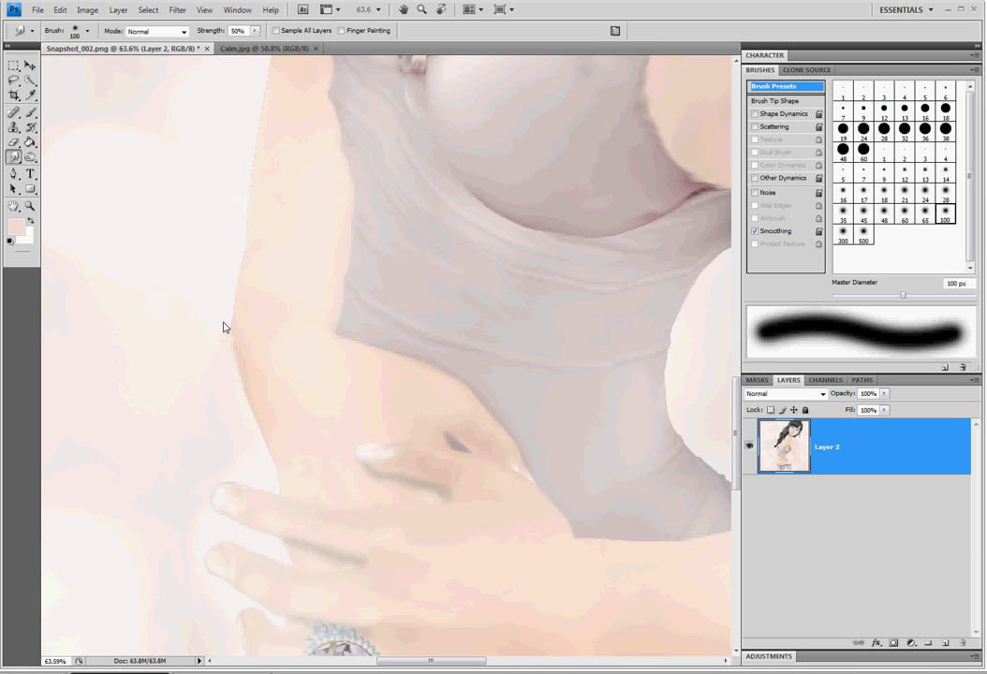
scroll(291, 484, "down", 5)
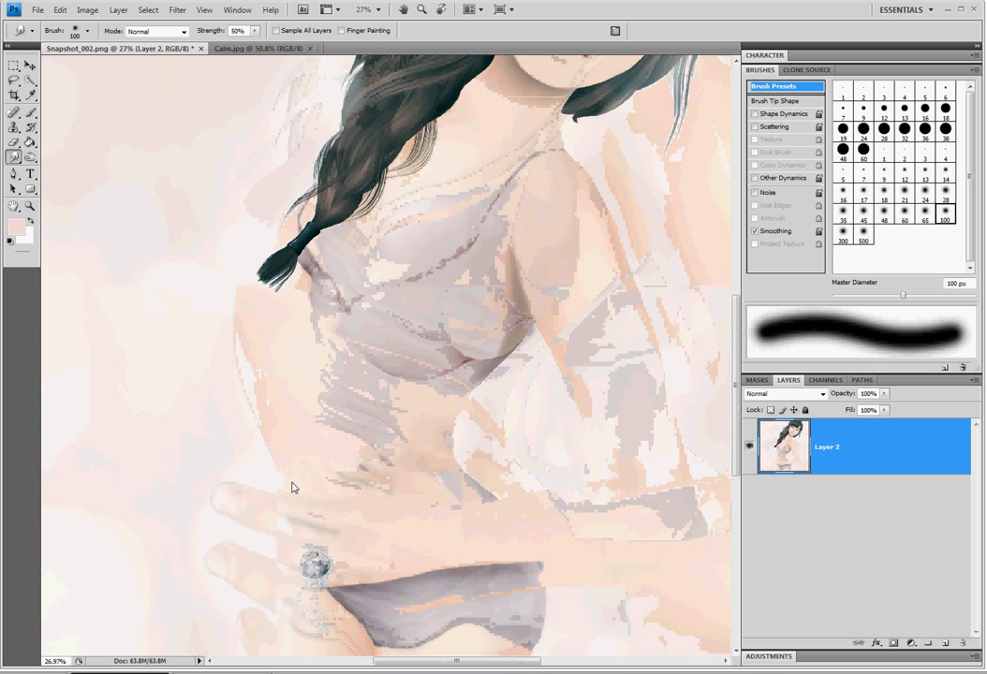
scroll(307, 239, "up", 6)
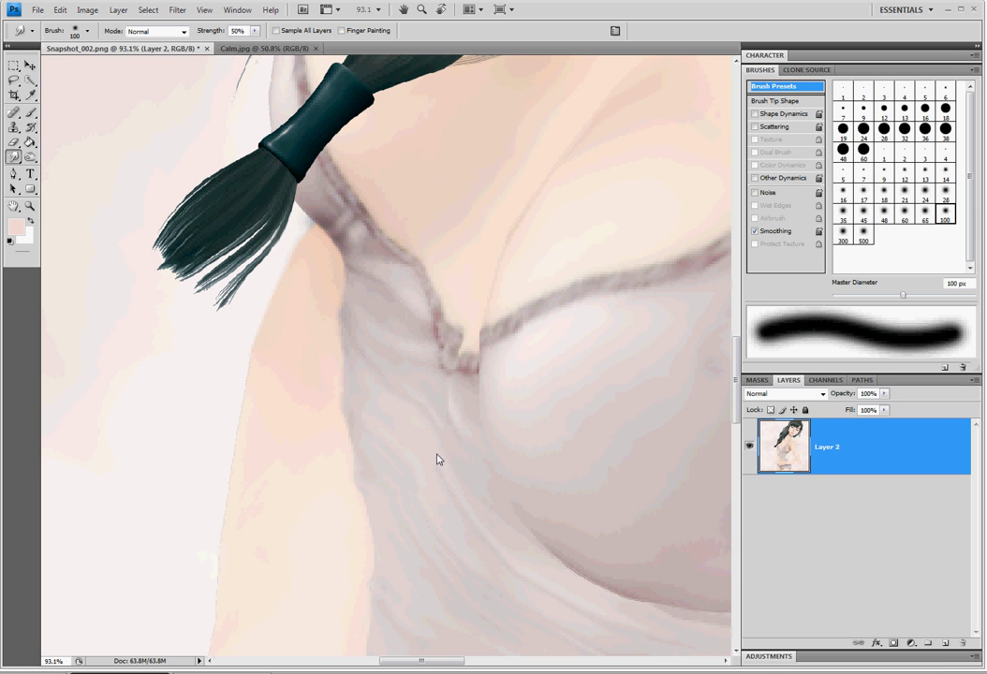
scroll(436, 459, "down", 5)
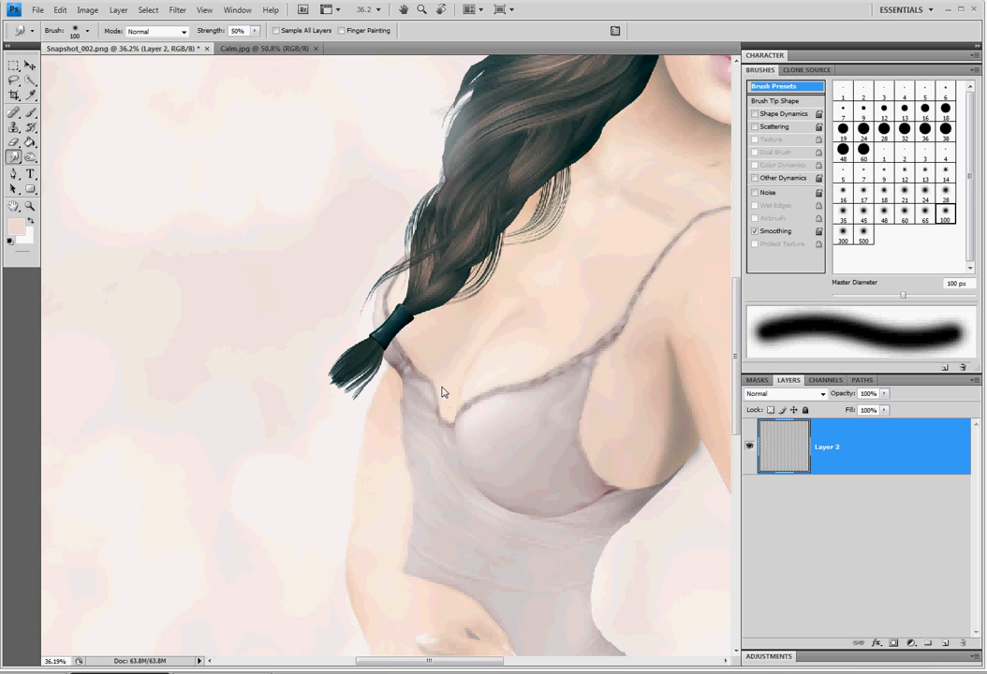
scroll(495, 552, "down", 4)
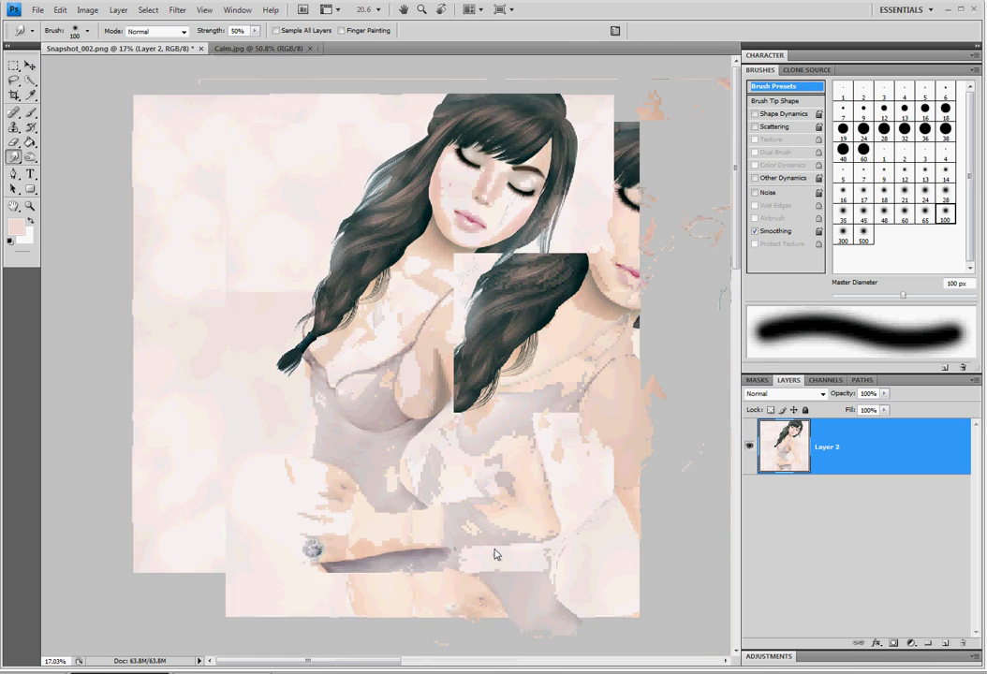
scroll(495, 552, "down", 1)
scroll(495, 553, "up", 1)
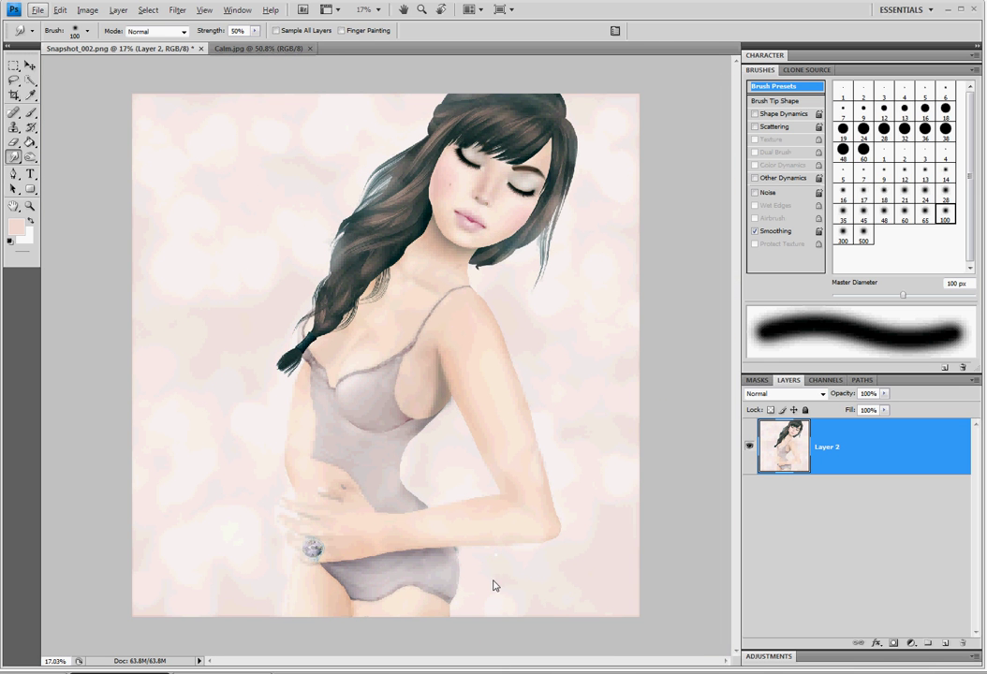
Sample the pale pink background and paint over the teal spot beside the bodysuit's hip under the forearm with a soft 16 px brush.
scroll(494, 586, "up", 20)
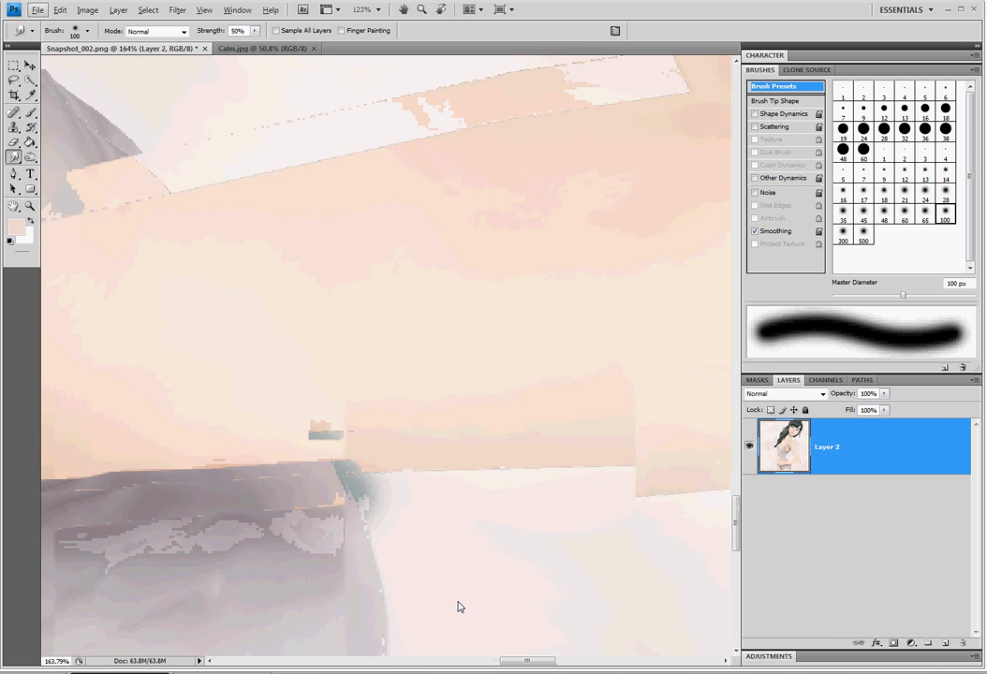
scroll(458, 606, "up", 1)
key("i")
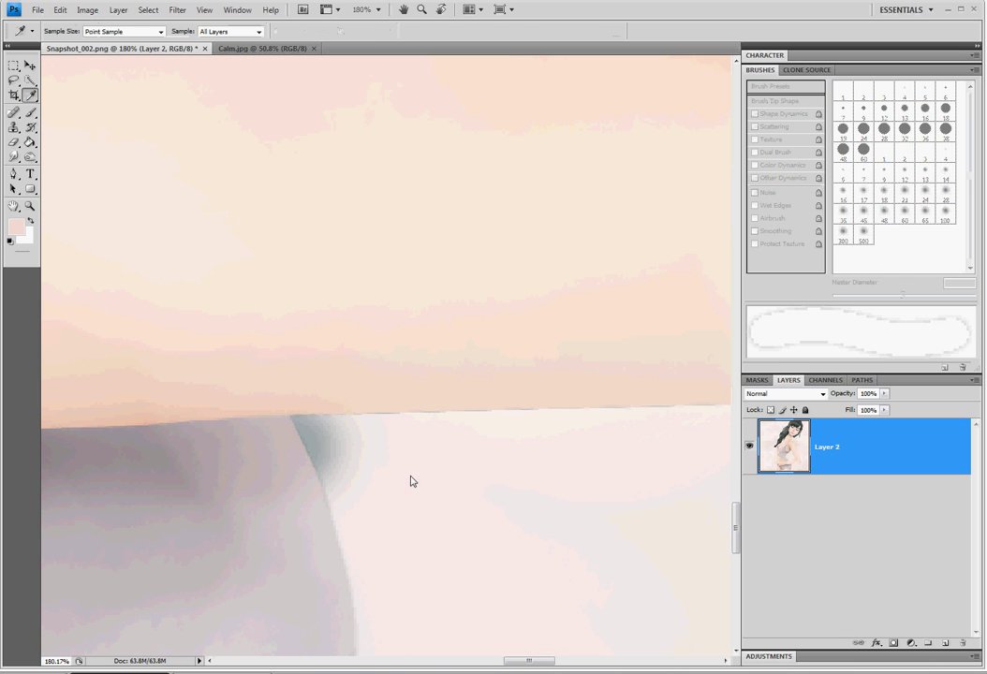
left_click(31, 111)
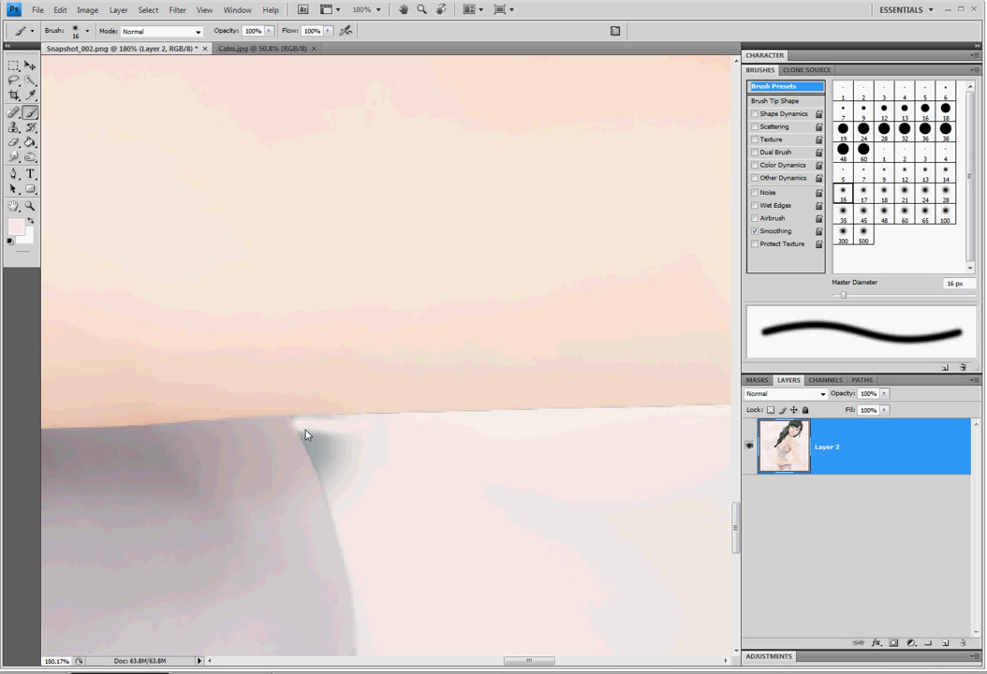
mouse_move(305, 435)
left_mouse_down()
mouse_move(319, 471)
mouse_move(308, 434)
mouse_move(339, 449)
mouse_move(345, 469)
mouse_move(361, 456)
left_mouse_up()
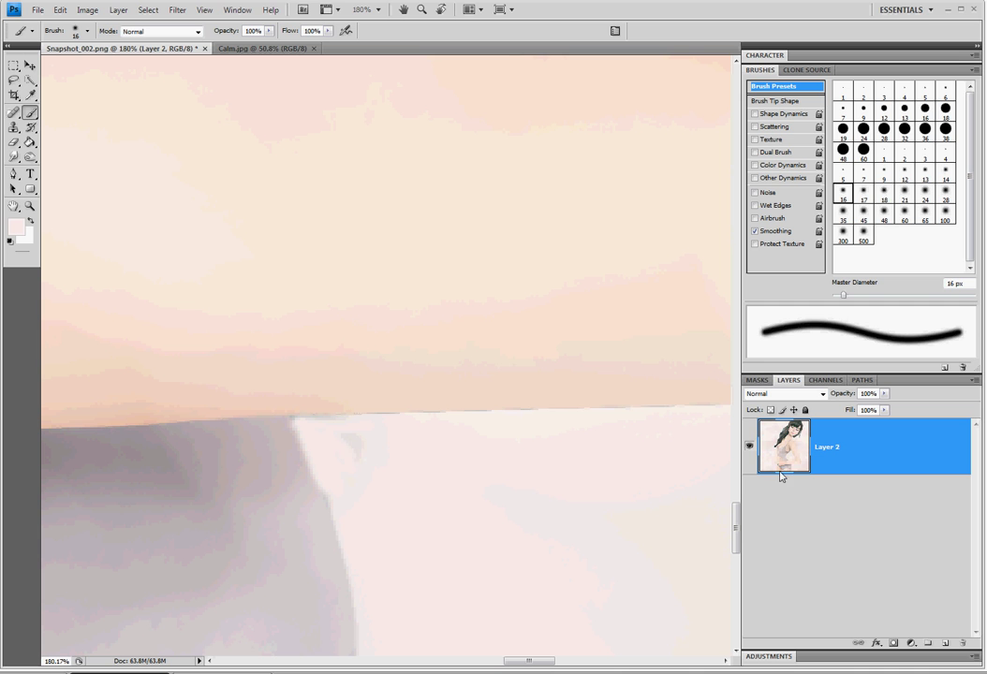
Smooth the bodysuit's hip edge just below the forearm with the Smudge tool, using a soft 35 px brush at 50% strength.
left_click(13, 156)
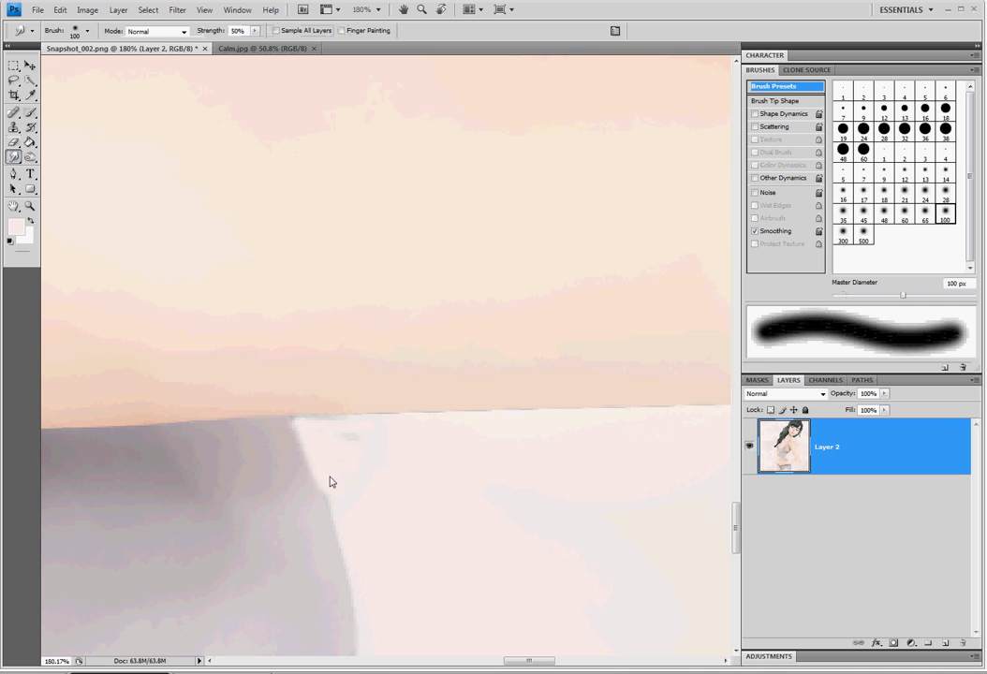
key("comma")
key("comma")
key("comma")
key("comma")
key("comma")
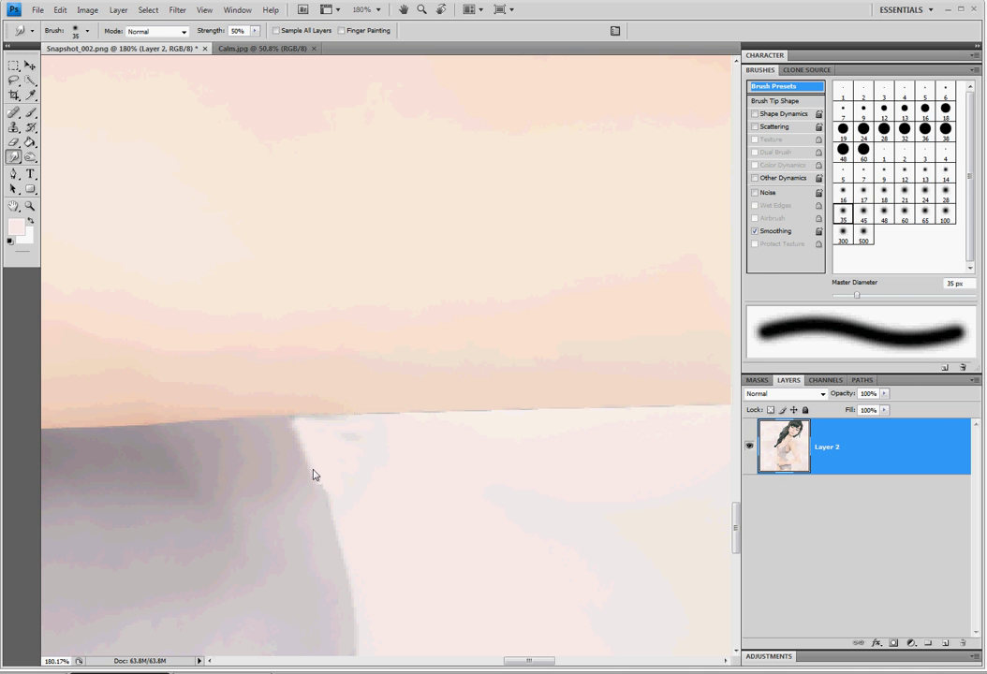
mouse_move(316, 475)
left_mouse_down()
mouse_move(298, 443)
mouse_move(298, 451)
left_mouse_up()
scroll(315, 487, "down", 2)
scroll(297, 465, "down", 2)
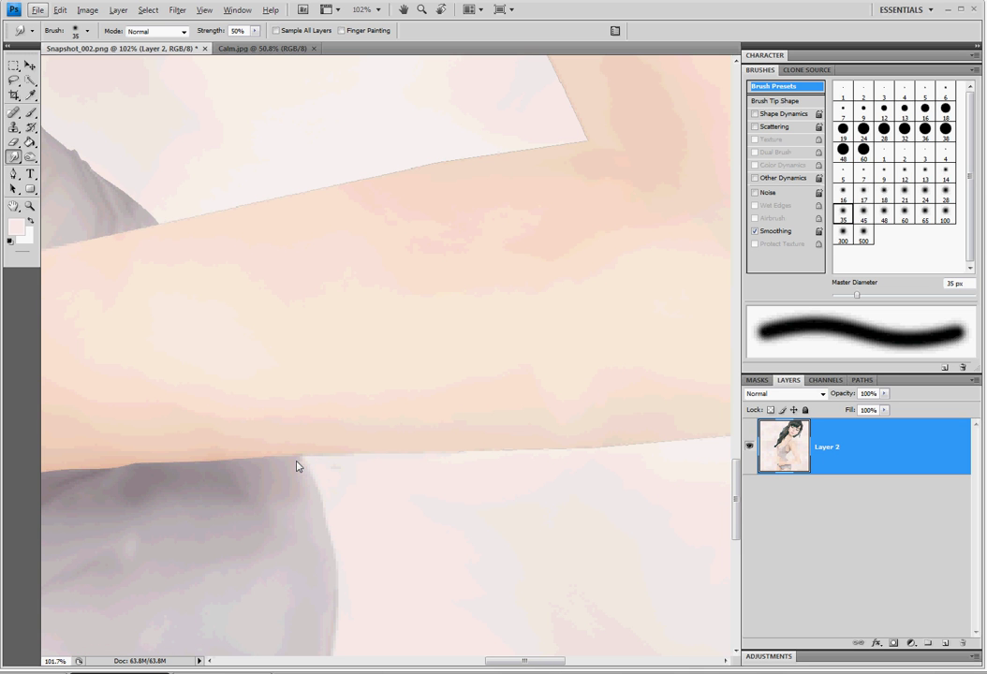
scroll(337, 562, "down", 5)
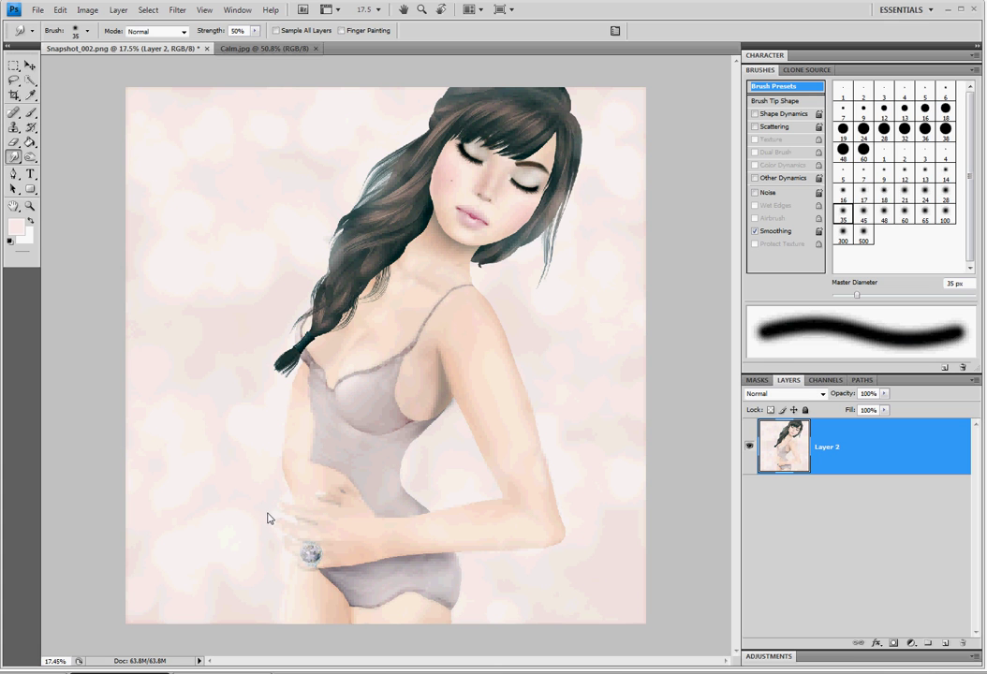
key("alt")
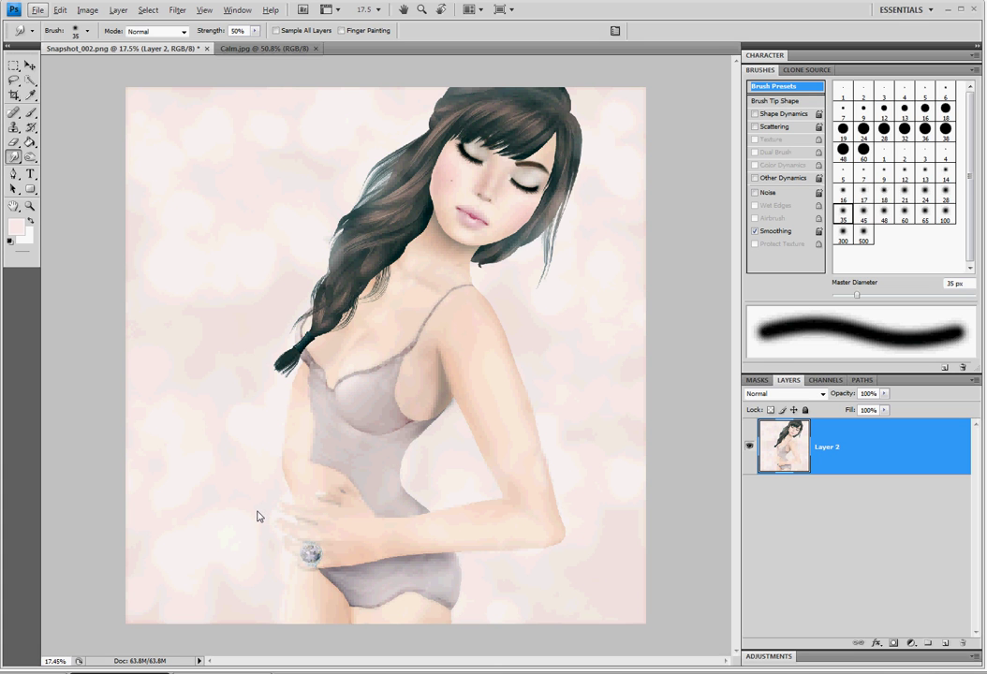